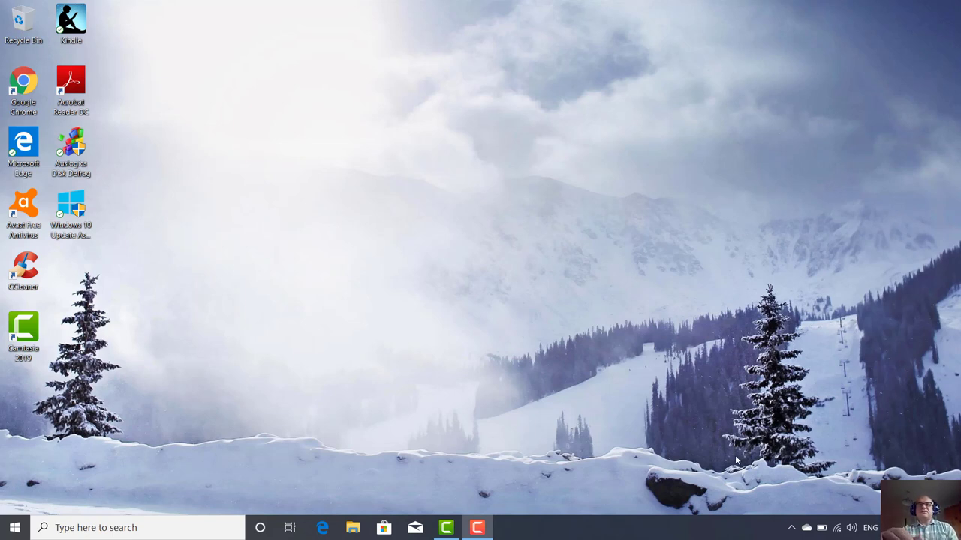
- Launch SQL Server 2019 Configuration Manager, select the SQL Server database engine service, and minimize the window
left_click(21, 530)
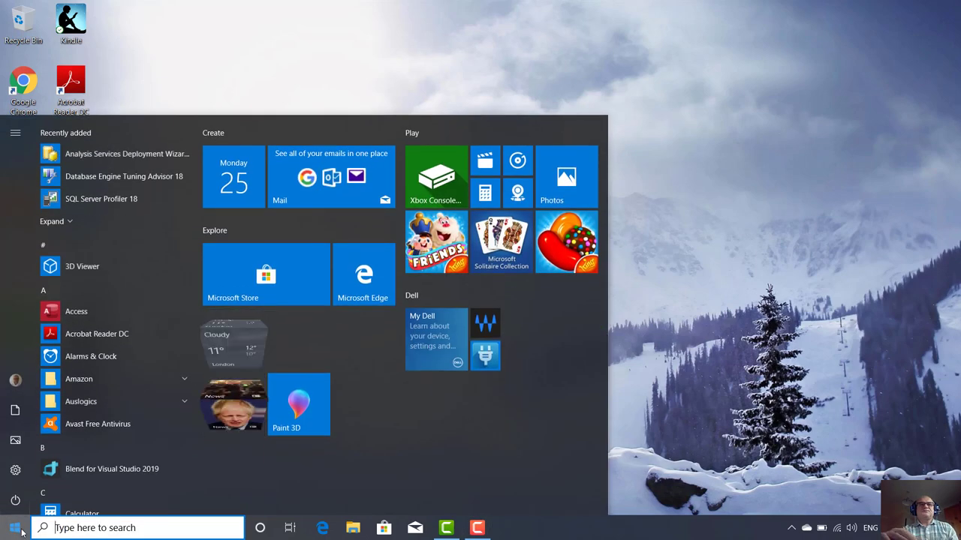
left_click(55, 447)
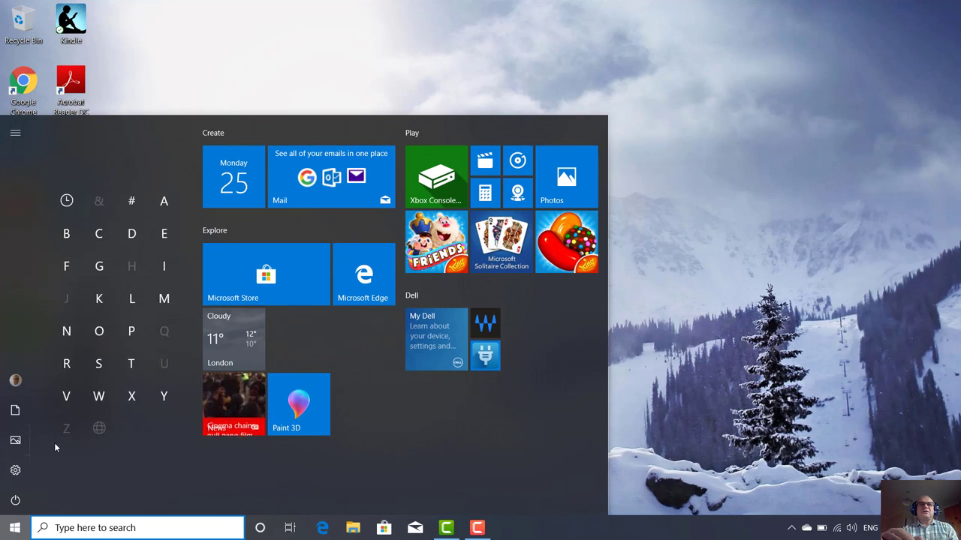
left_click(164, 299)
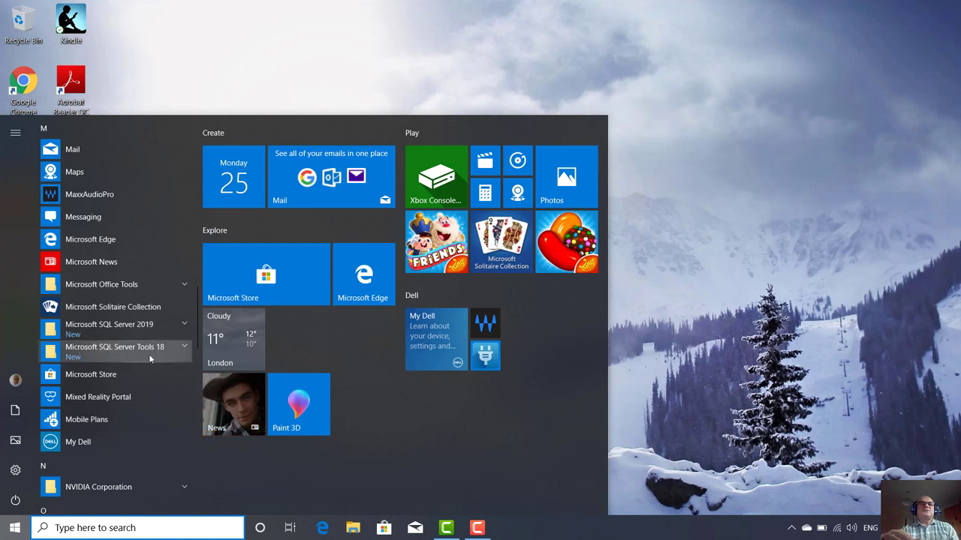
left_click(184, 351)
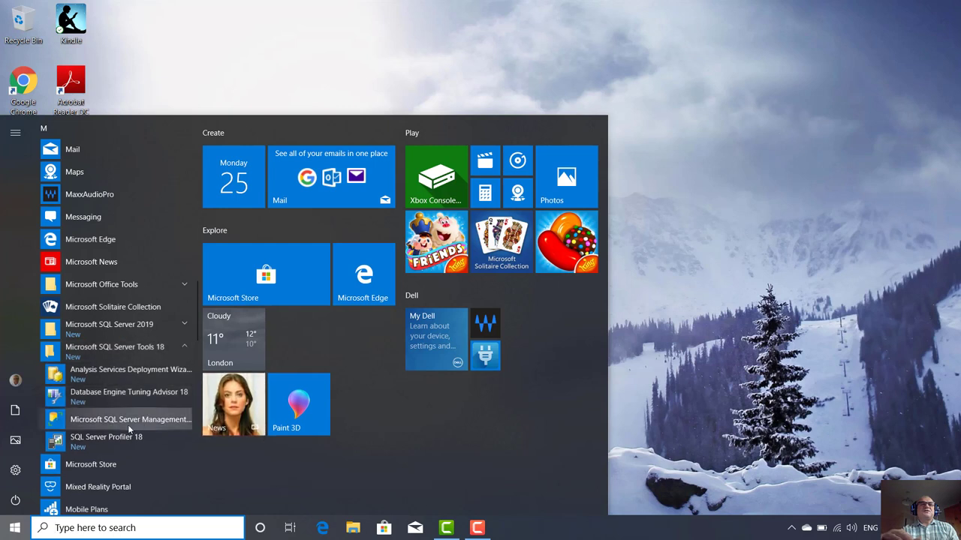
left_click(184, 347)
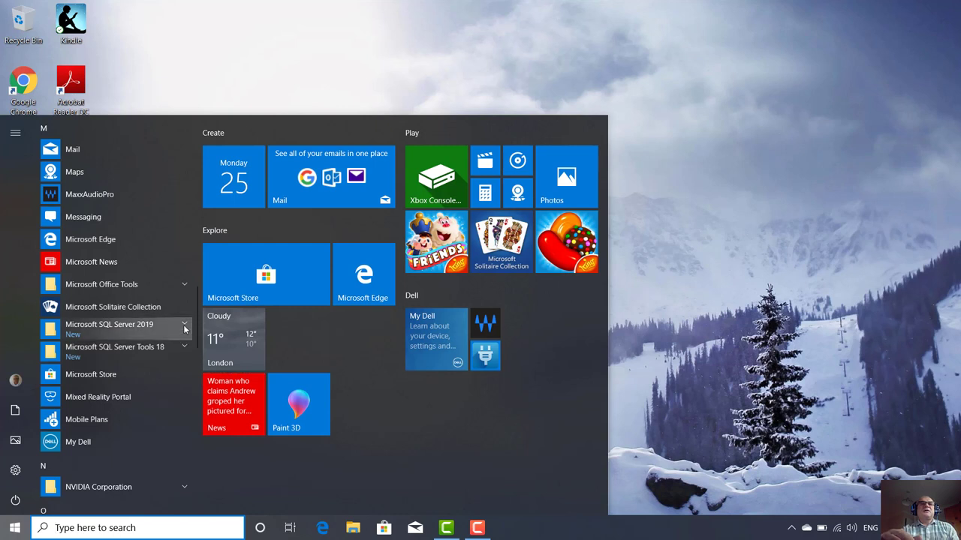
left_click(183, 326)
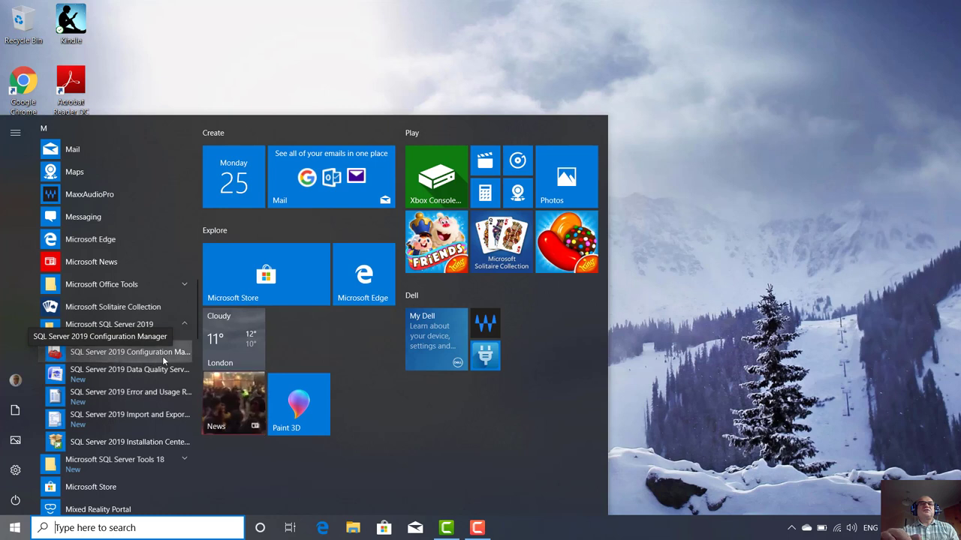
left_click(134, 355)
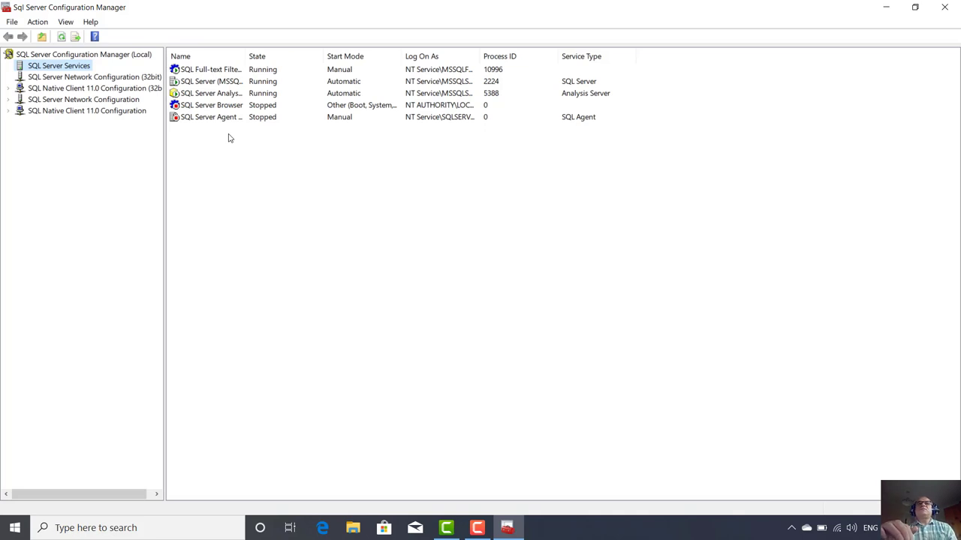
left_click(213, 85)
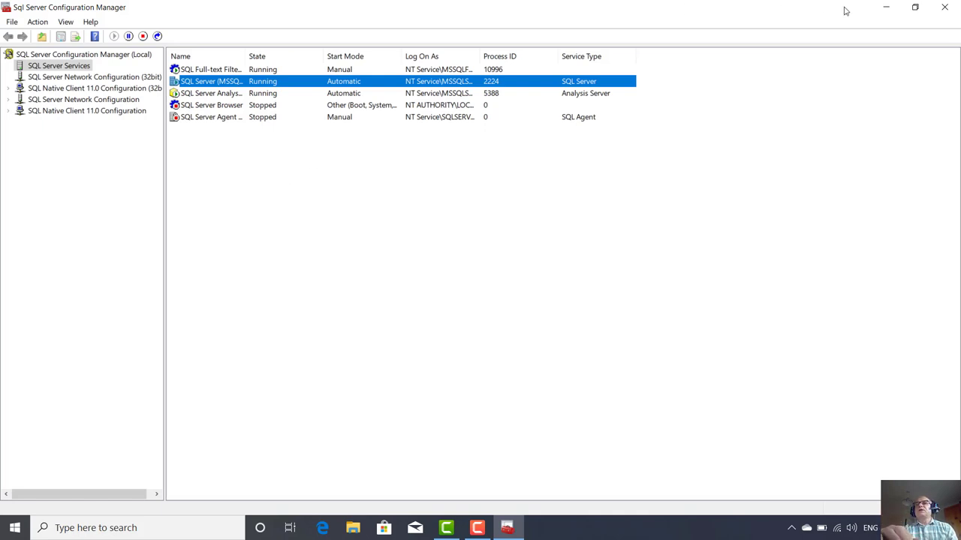
left_click(882, 8)
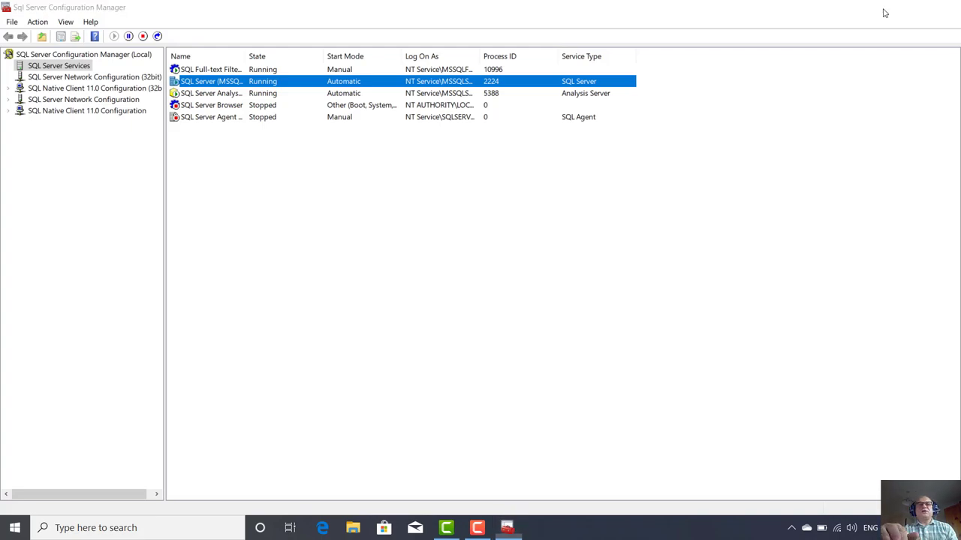
- Launch Microsoft SQL Server Management Studio from the Microsoft SQL Server Tools 18 group
left_click(14, 527)
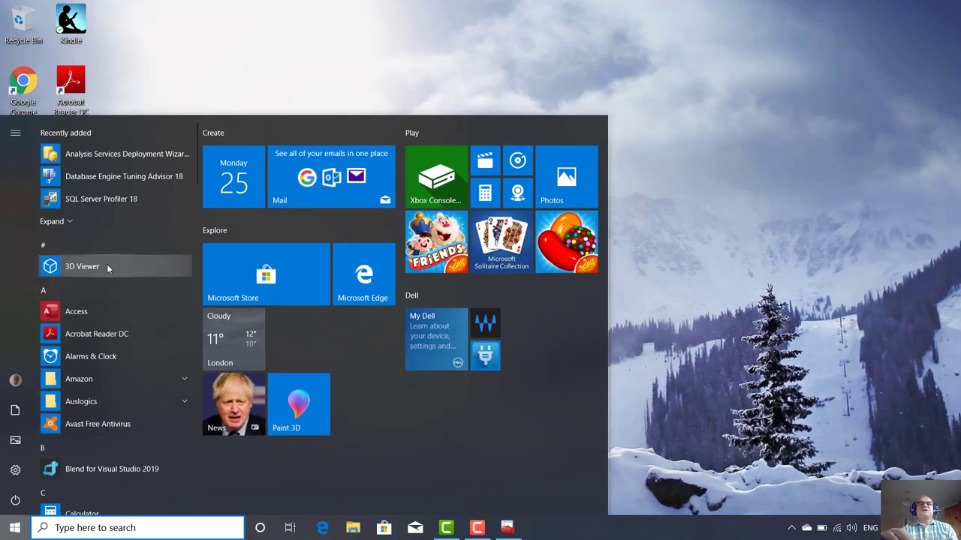
left_click(105, 287)
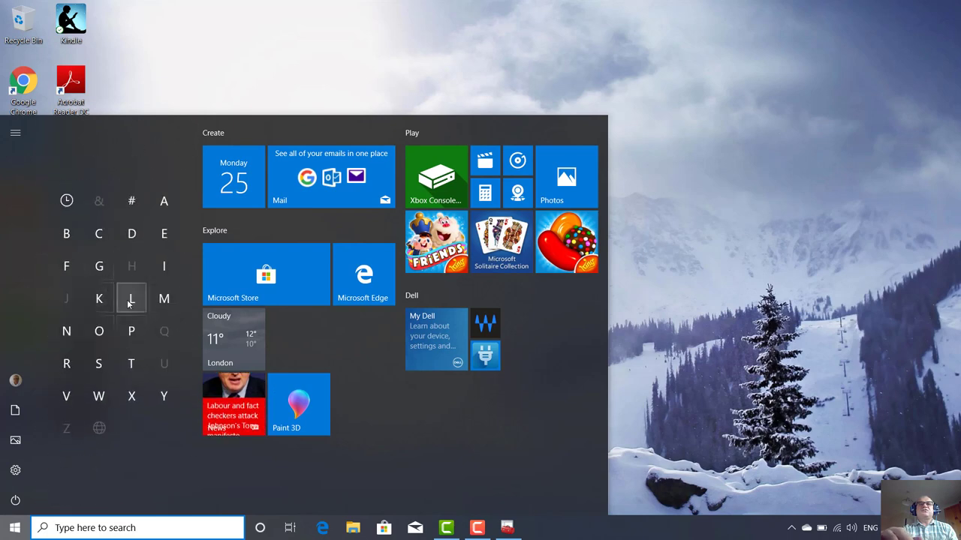
left_click(154, 297)
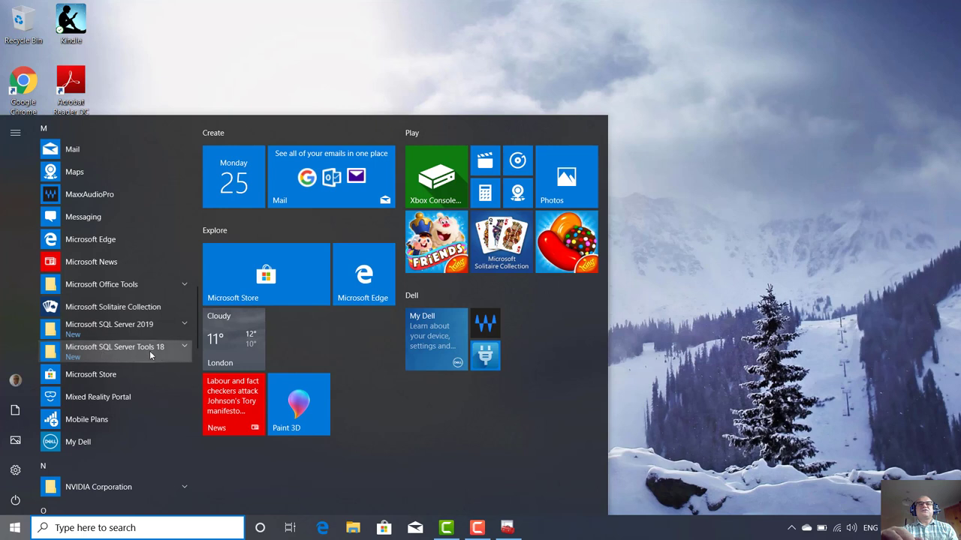
left_click(185, 347)
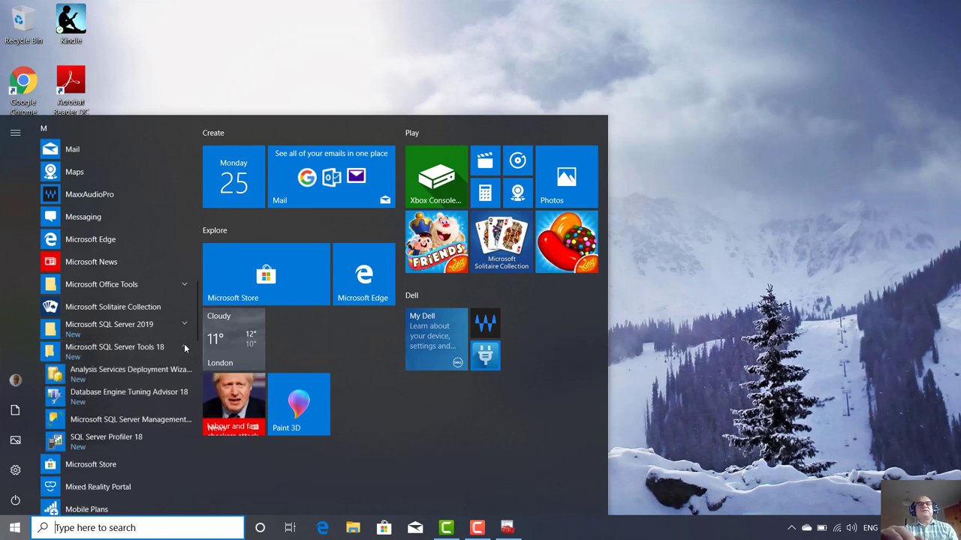
left_click(132, 422)
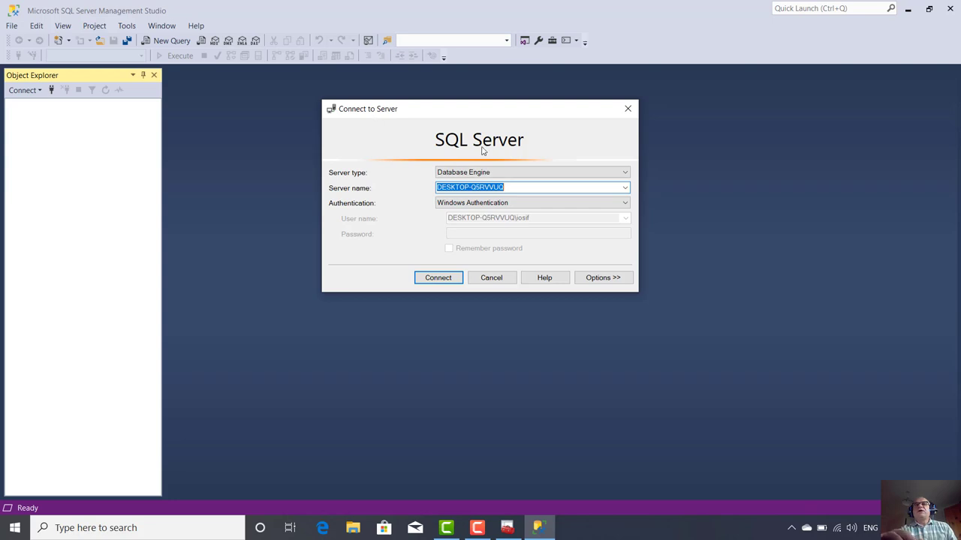
- Review the server types and server names offered for the connection, choosing Database Engine as the server type
left_click(625, 173)
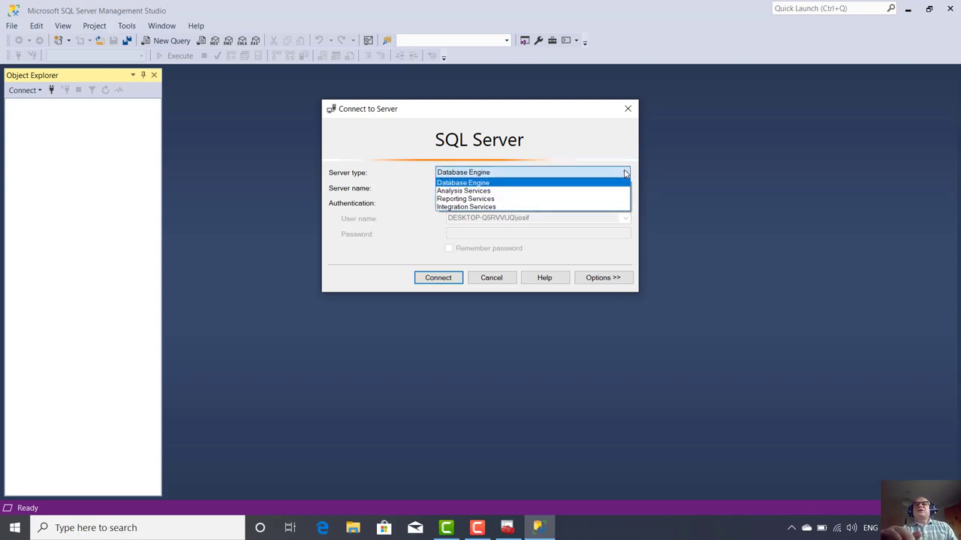
left_click(625, 174)
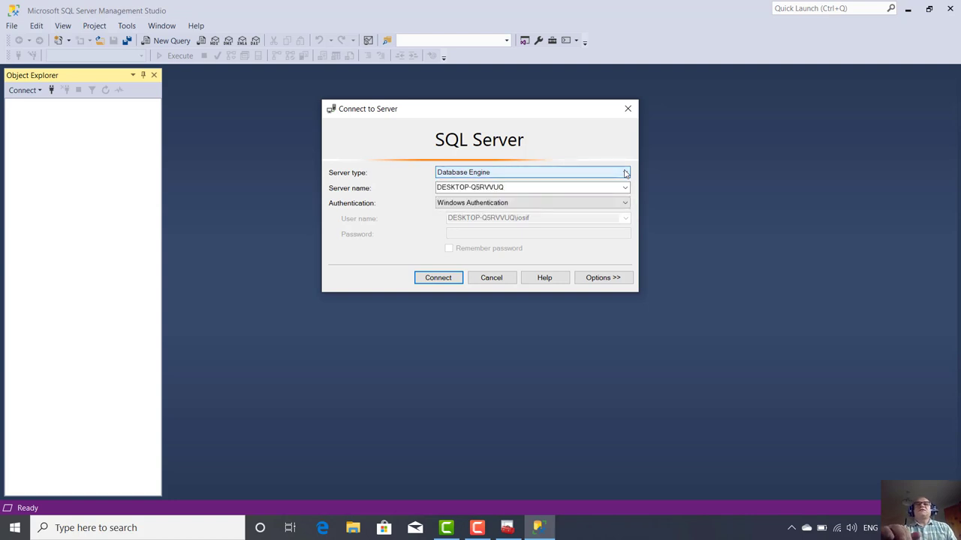
left_click(625, 174)
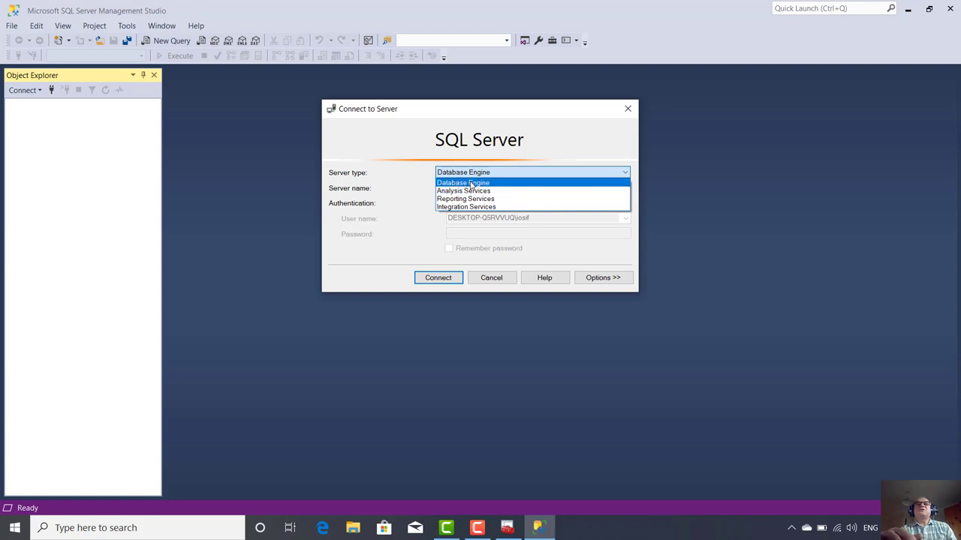
left_click(472, 184)
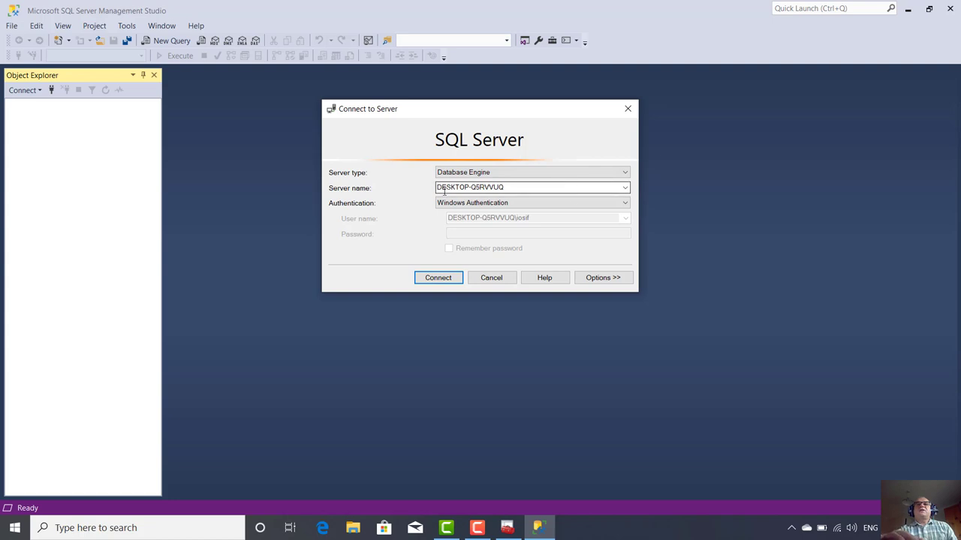
left_click(625, 189)
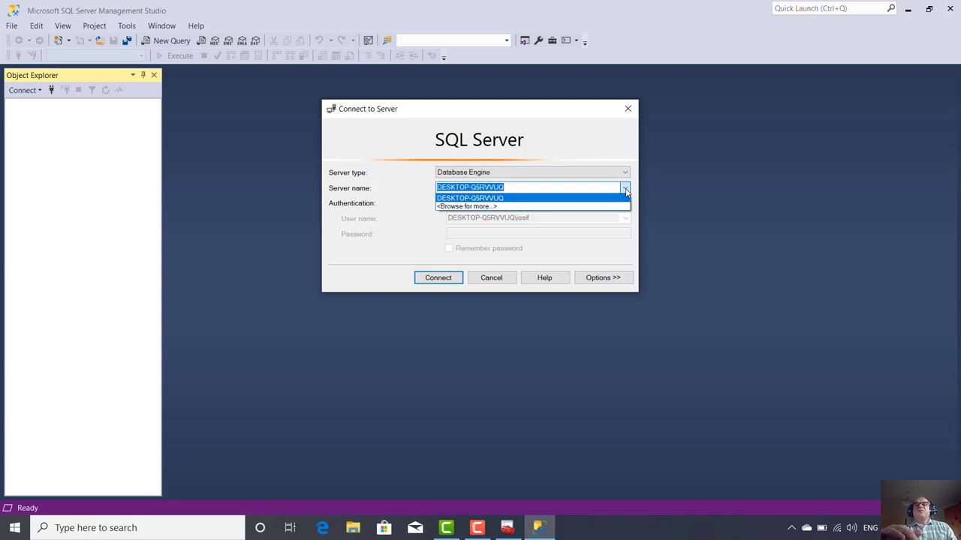
left_click(626, 192)
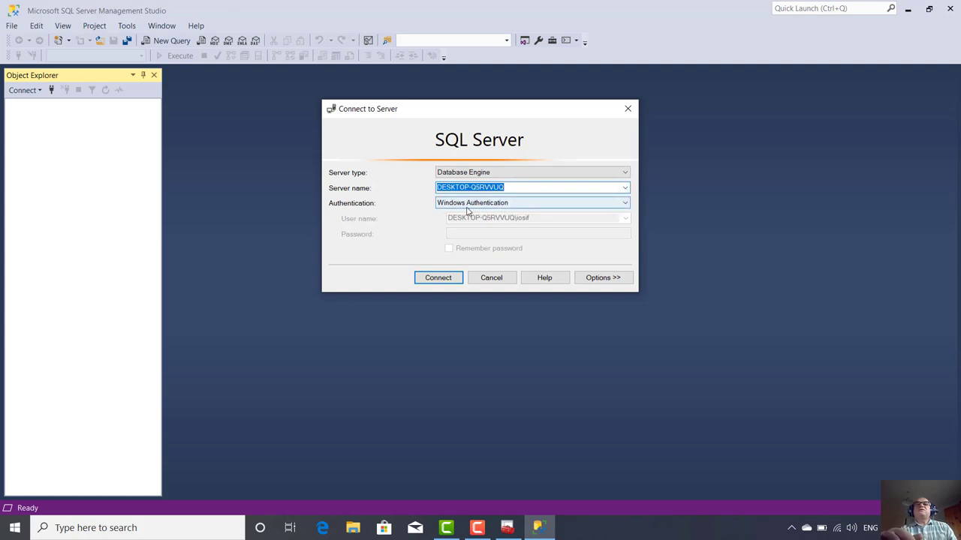
- Try SQL Server Authentication for the connection and inspect its login and password fields
left_click(626, 204)
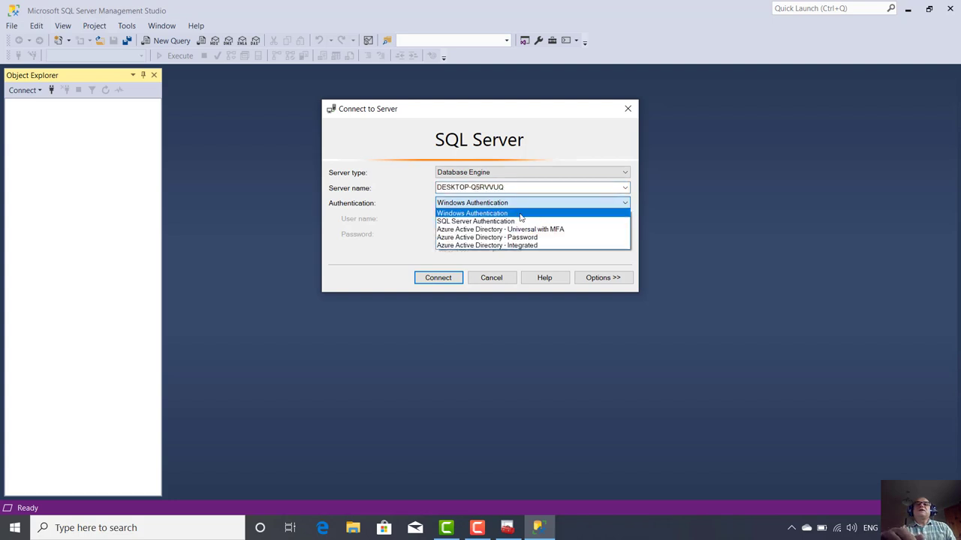
left_click(476, 222)
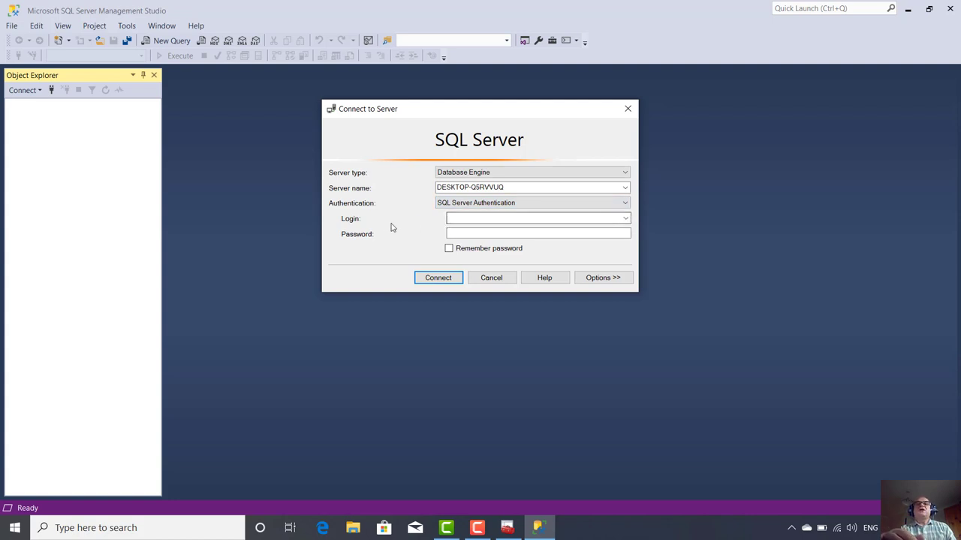
left_click(626, 219)
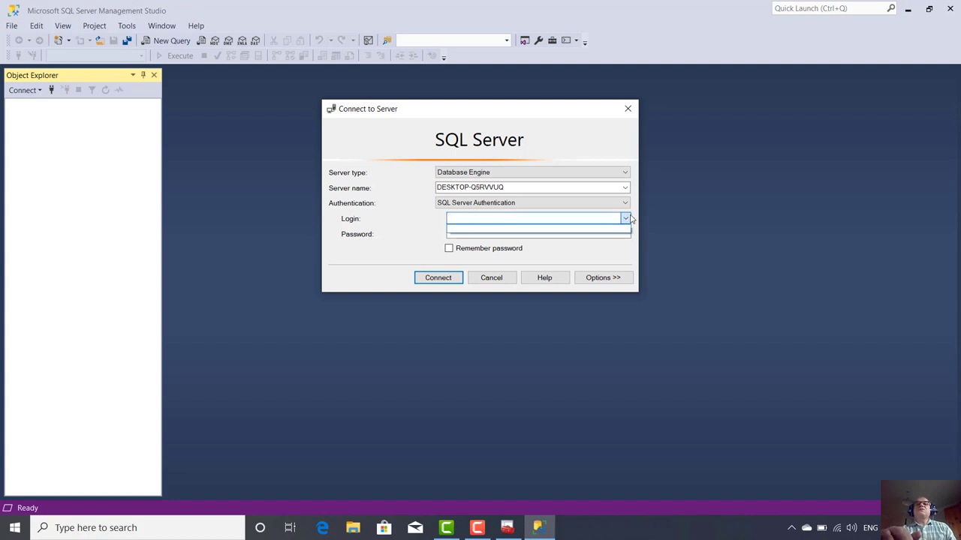
left_click(629, 218)
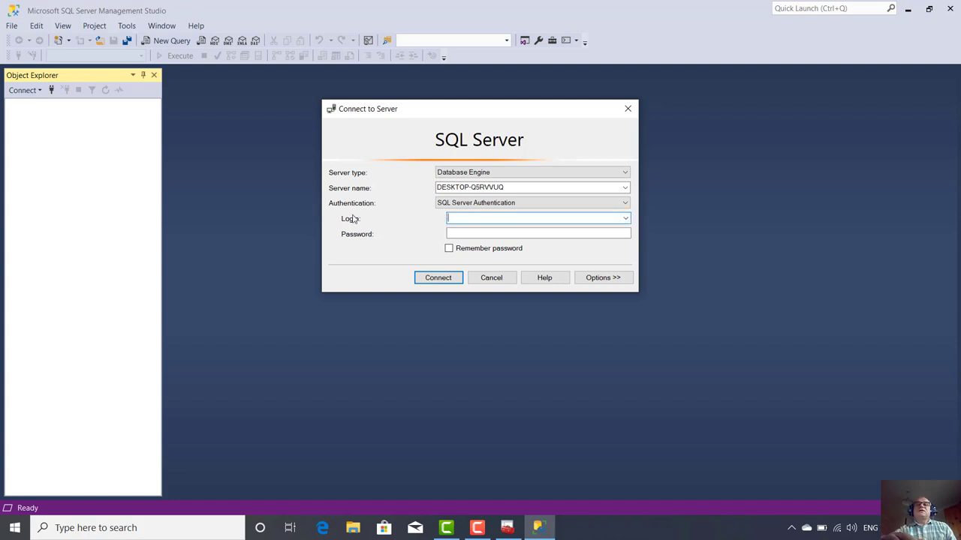
left_click(472, 232)
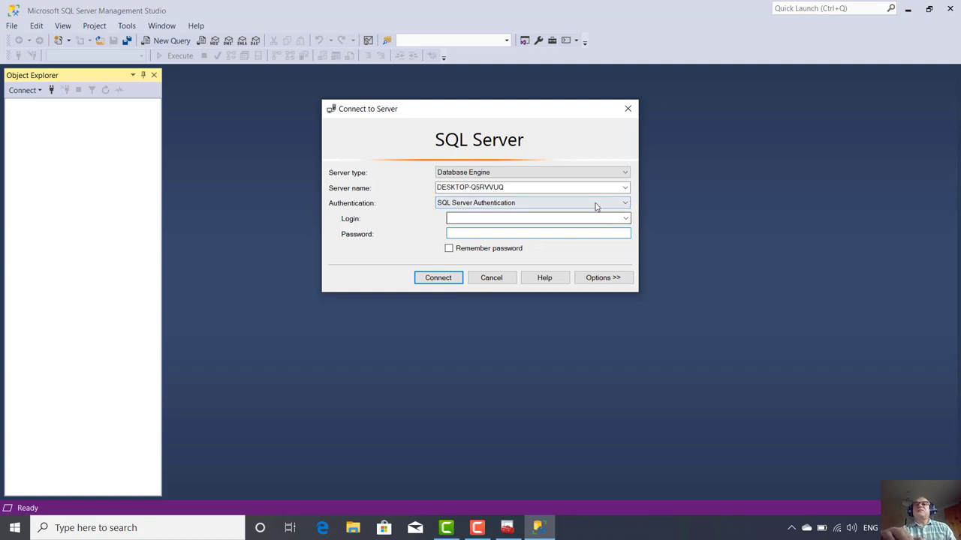
- Set the authentication to Windows Authentication and connect to the database engine
left_click(623, 204)
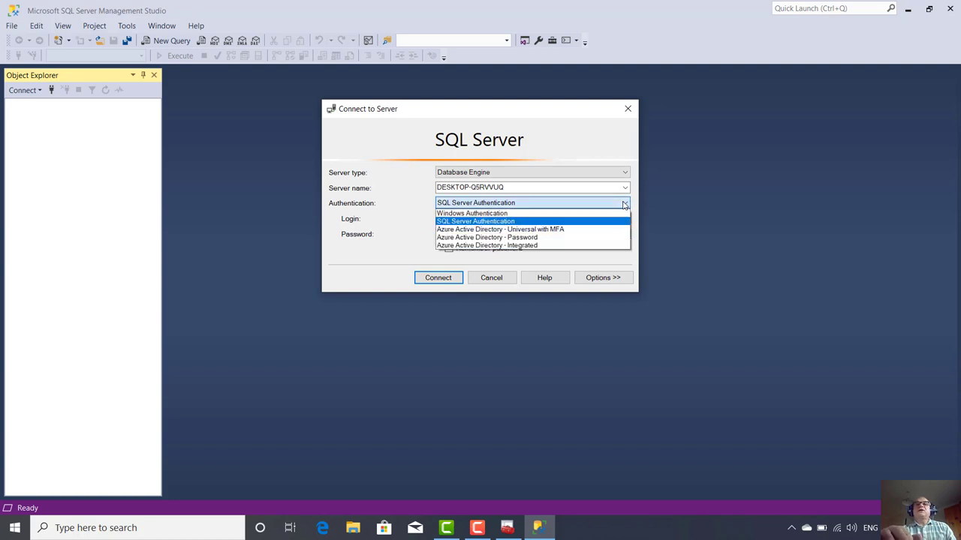
left_click(477, 214)
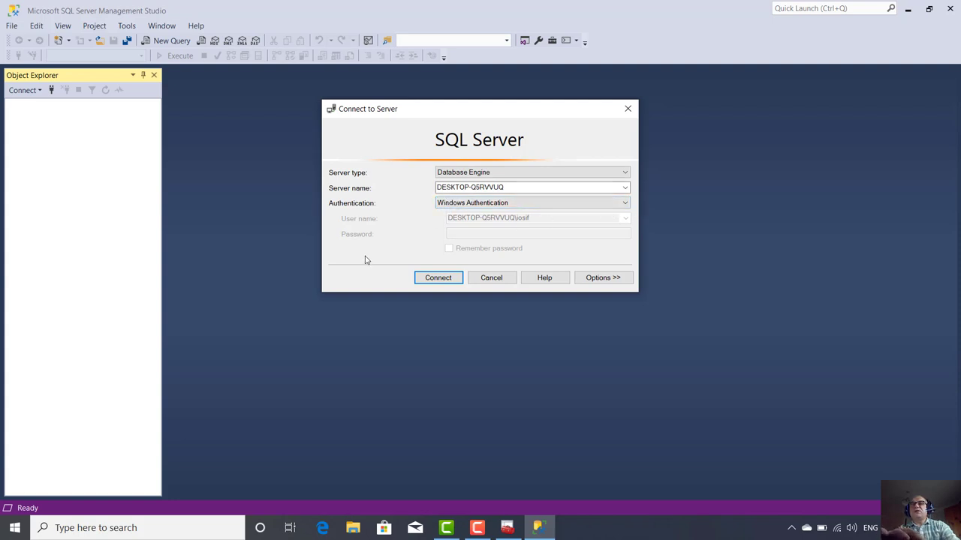
left_click(440, 278)
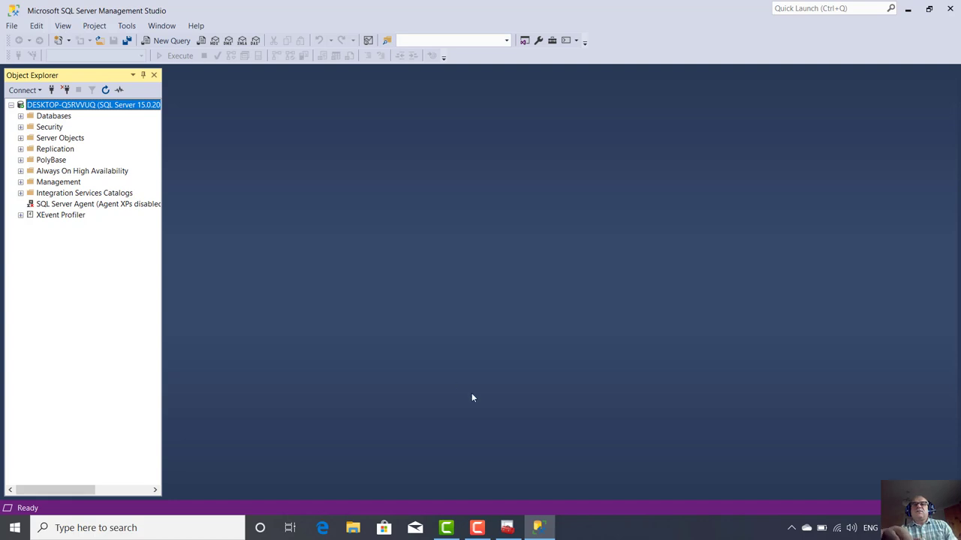
- Close SQL Server Management Studio and launch it again from the Microsoft SQL Server Tools 18 group
left_click(950, 9)
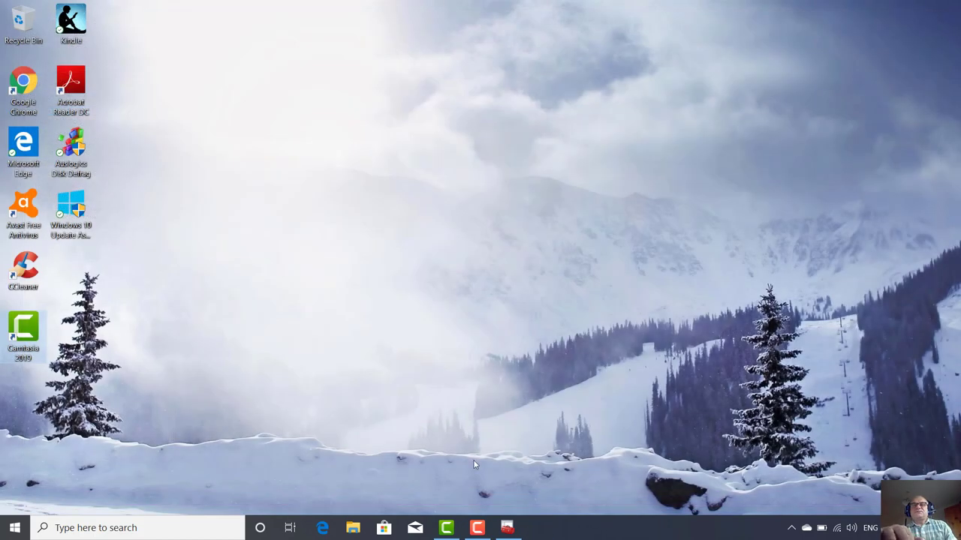
left_click(9, 531)
left_click(67, 453)
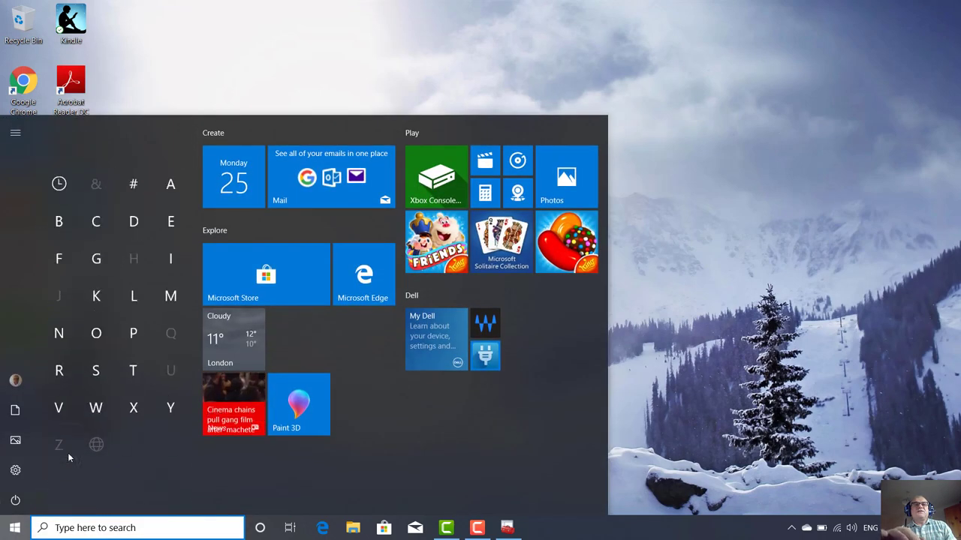
left_click(163, 298)
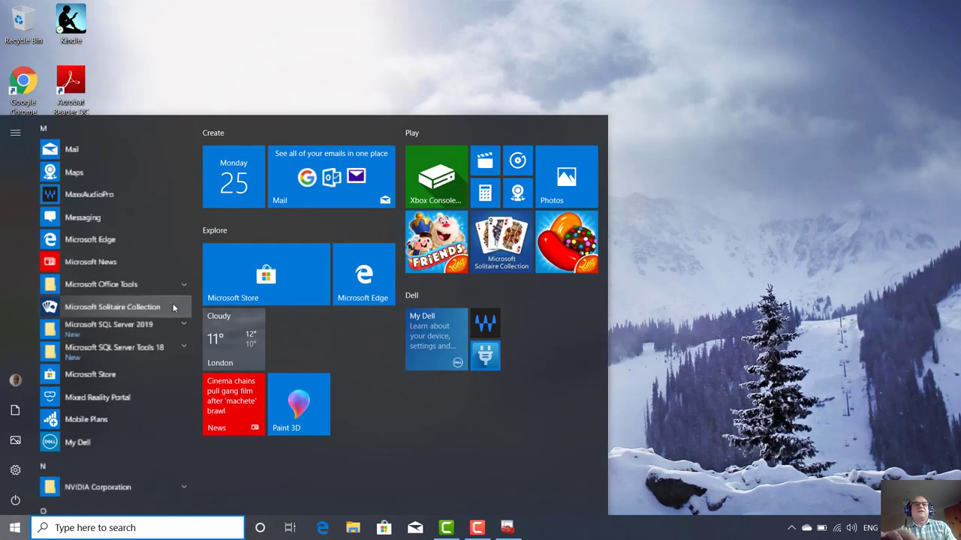
left_click(178, 347)
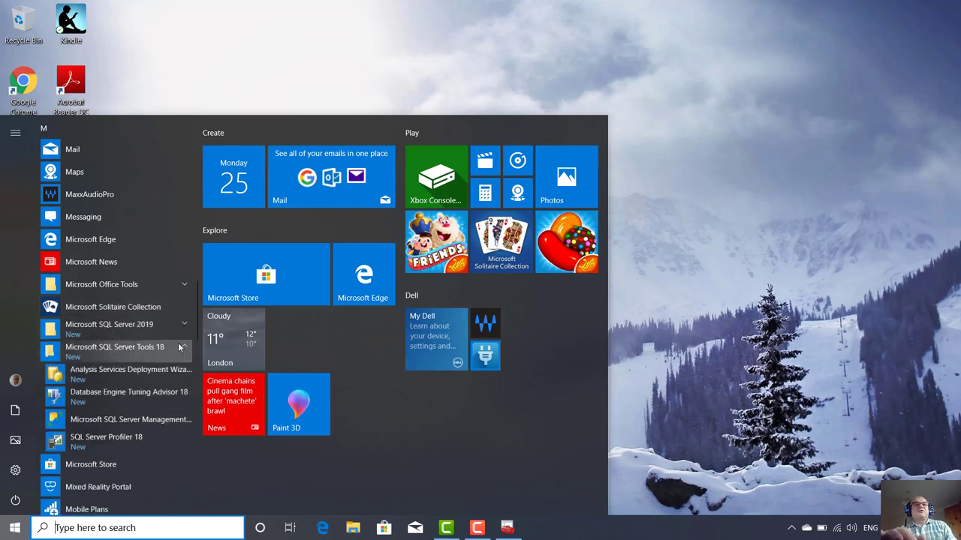
left_click(156, 421)
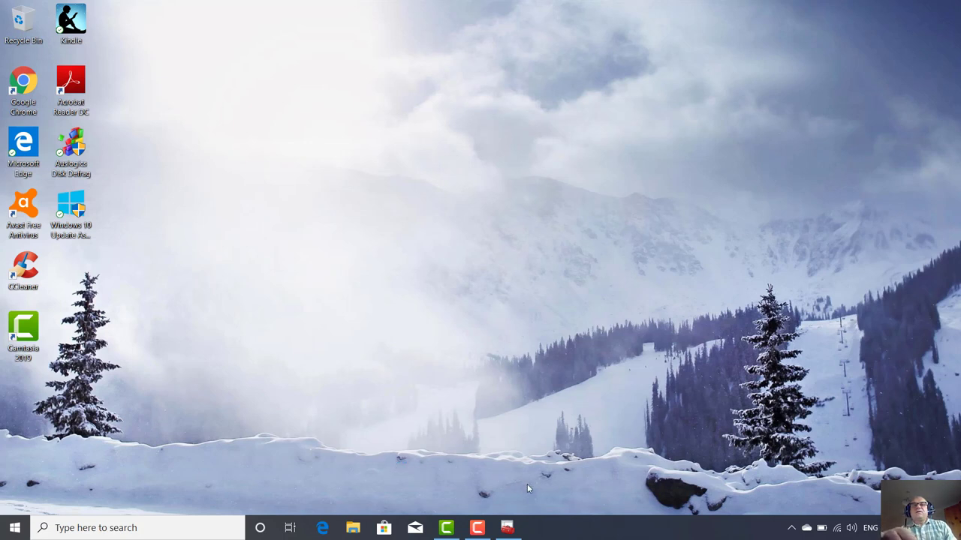
- Switch to SQL Server Configuration Manager and stop the SQL Server (MSSQLSERVER) service
left_click(508, 527)
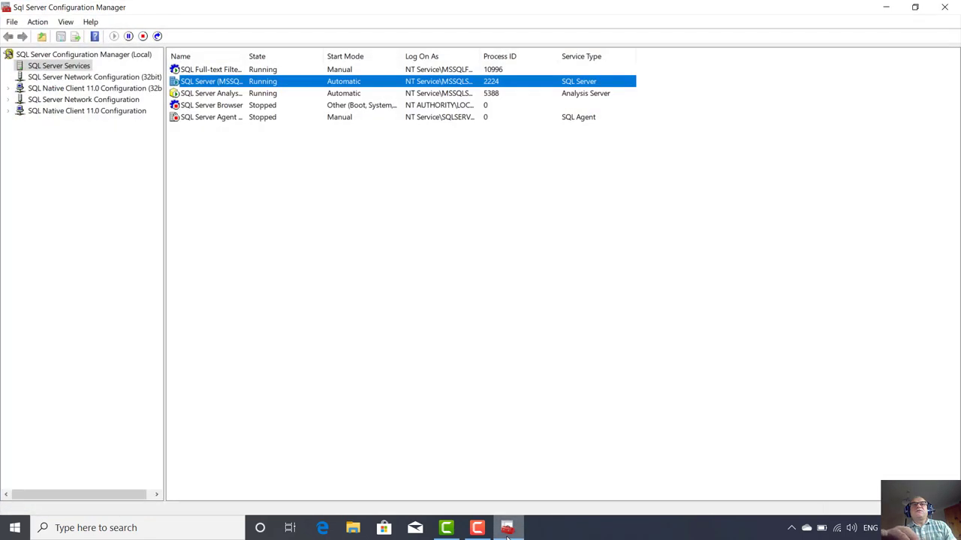
right_click(208, 86)
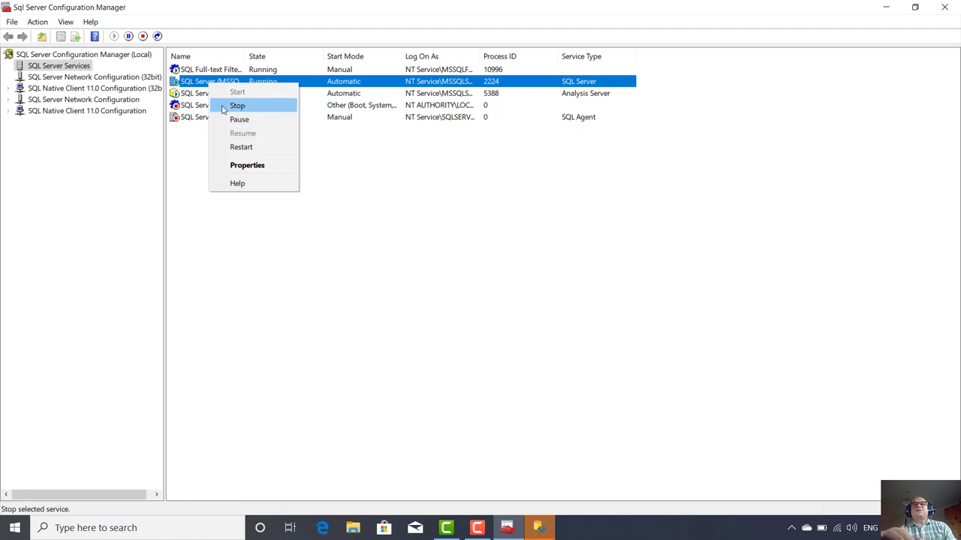
left_click(243, 109)
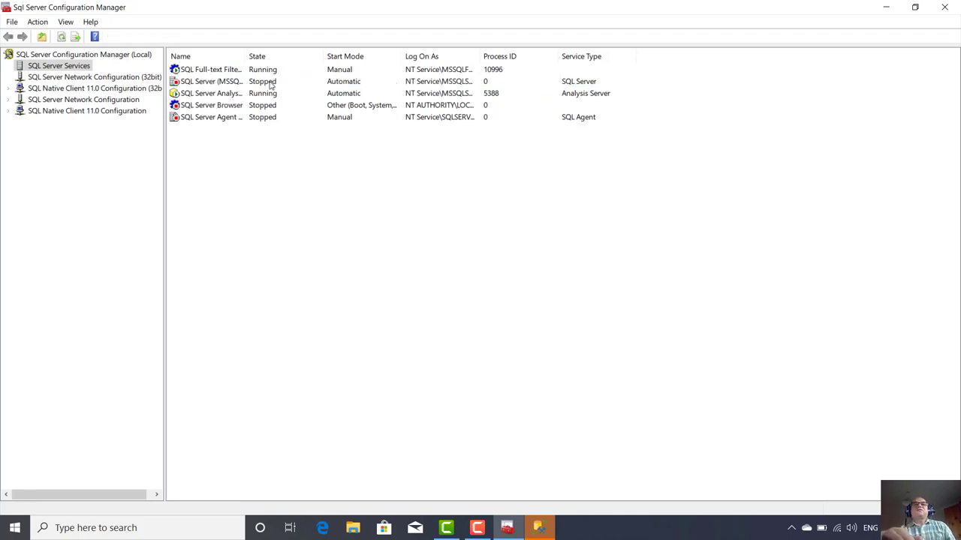
left_click(267, 84)
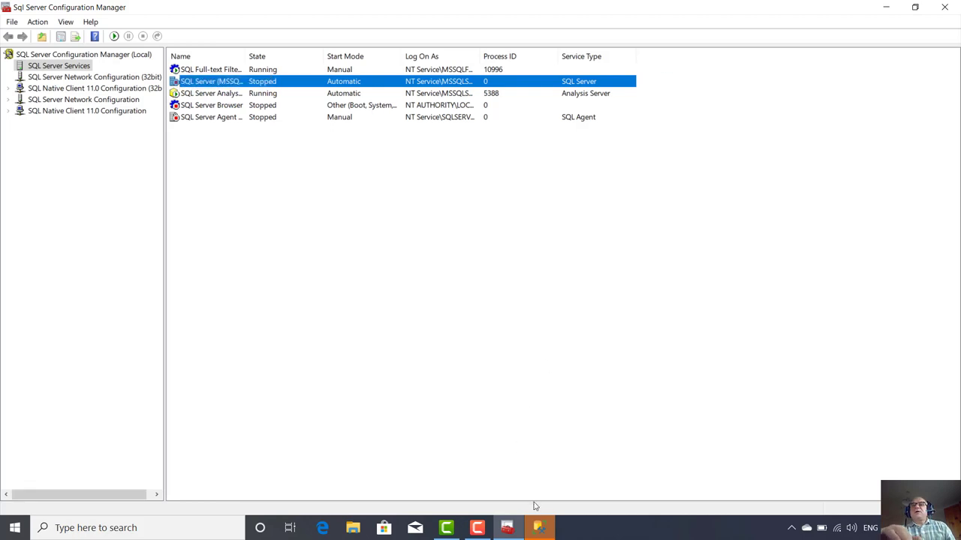
- Switch to SQL Server Management Studio and try to connect to the Database Engine with Windows Authentication
left_click(541, 528)
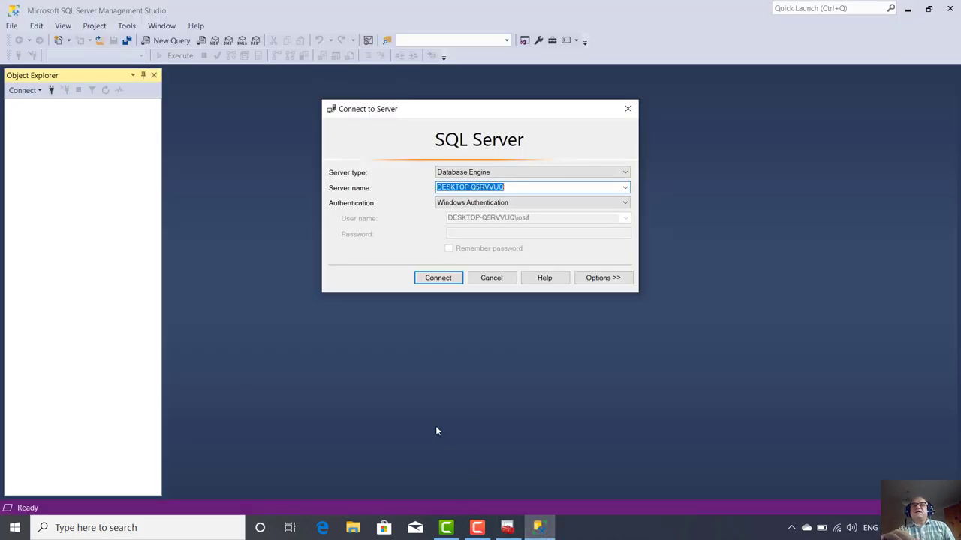
left_click(434, 279)
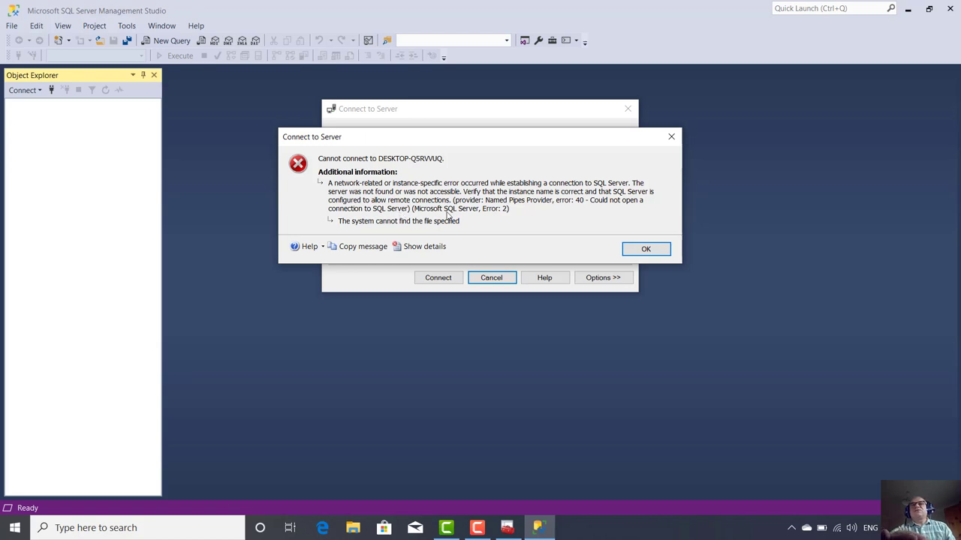
left_click(674, 144)
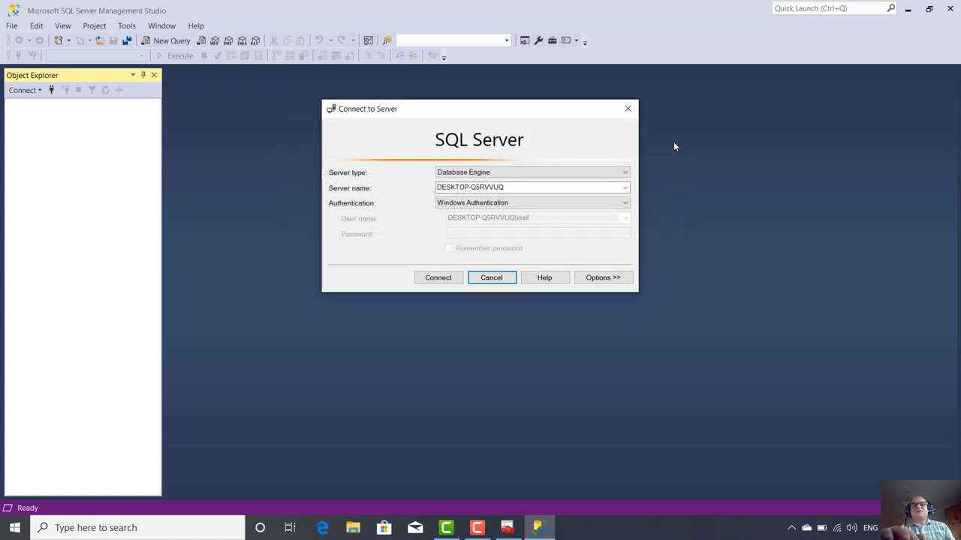
- Return to SQL Server Configuration Manager and start the stopped SQL Server (MSSQLSERVER) service
left_click(507, 528)
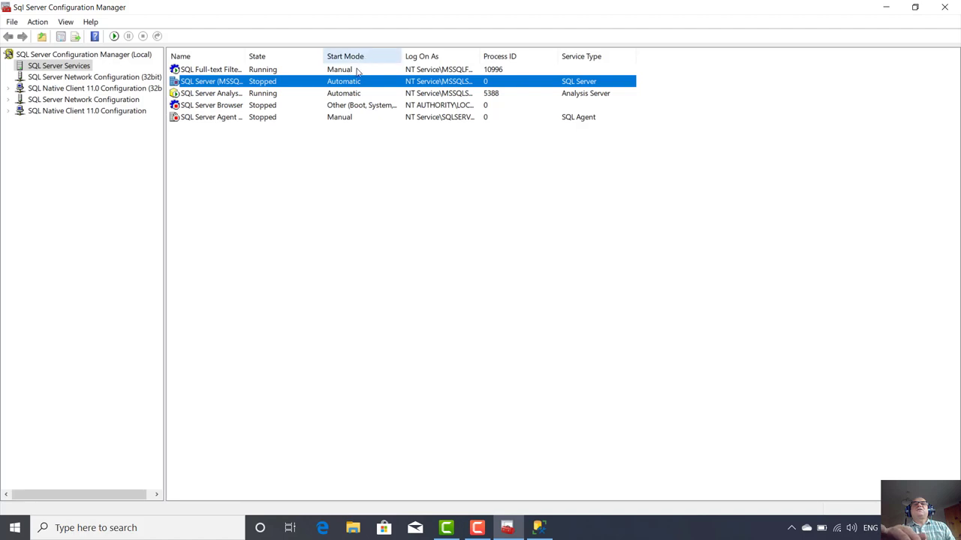
right_click(262, 87)
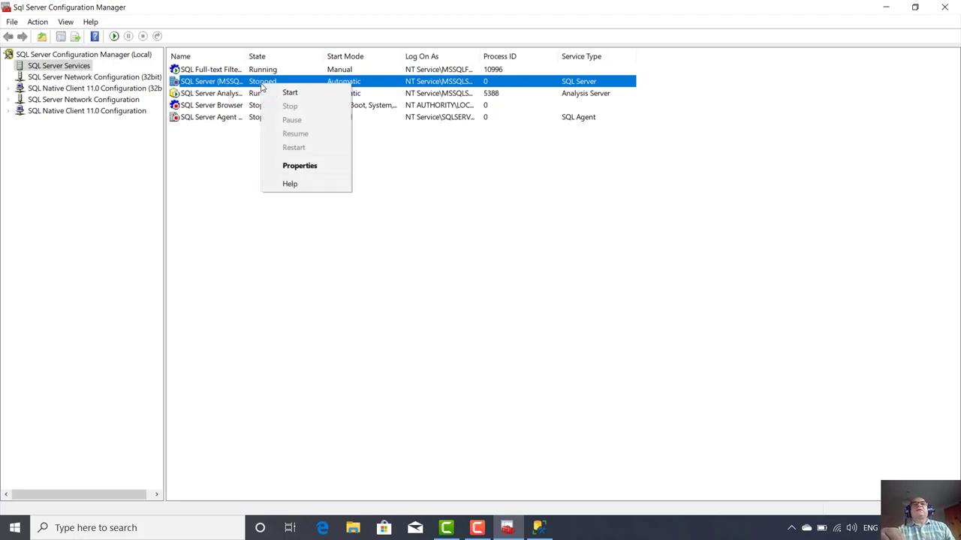
left_click(291, 93)
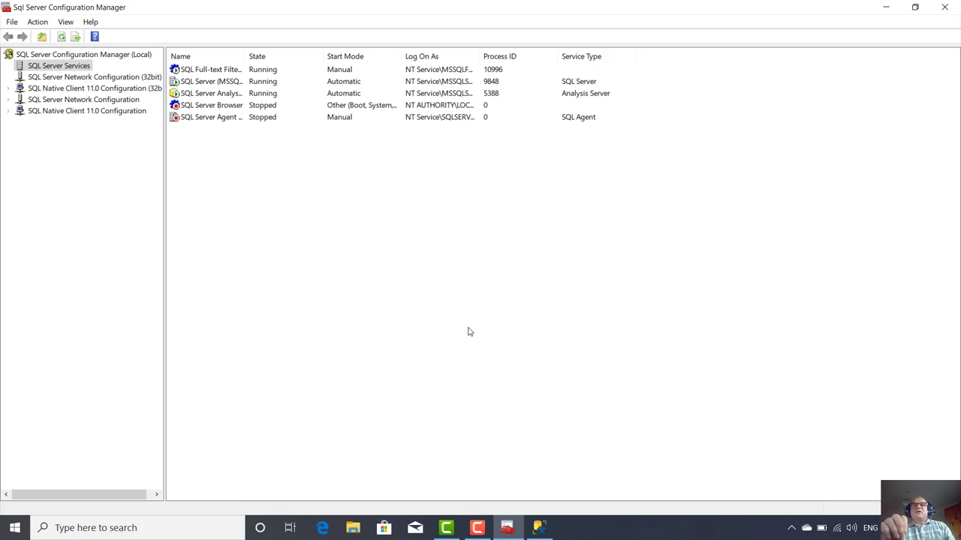
- In SQL Server Management Studio, connect to the Database Engine with Windows Authentication and check the contents of the Databases folder
left_click(546, 533)
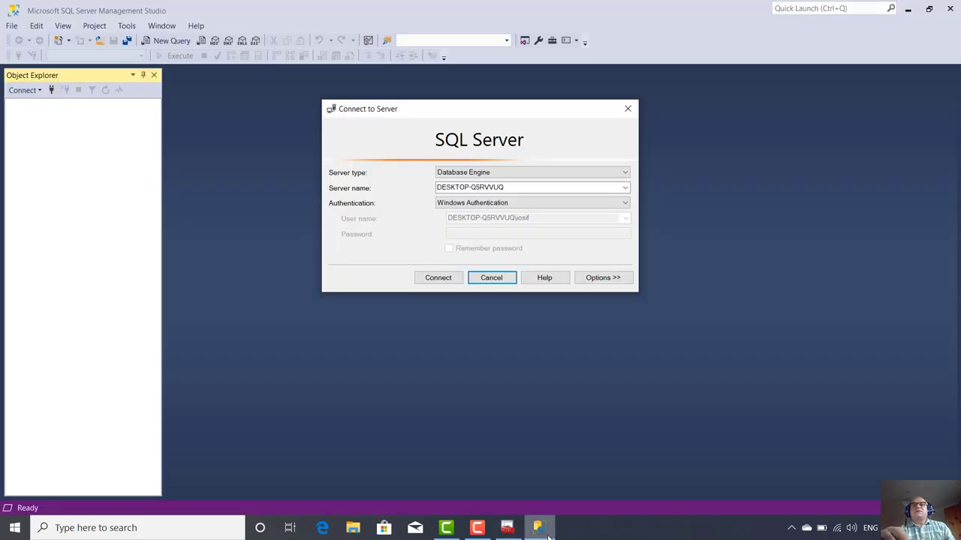
left_click(440, 279)
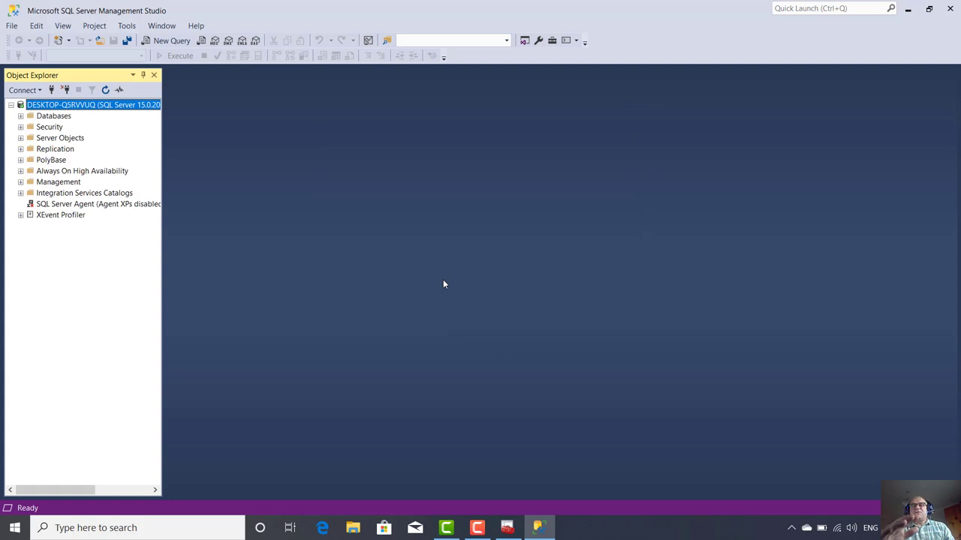
left_click(21, 116)
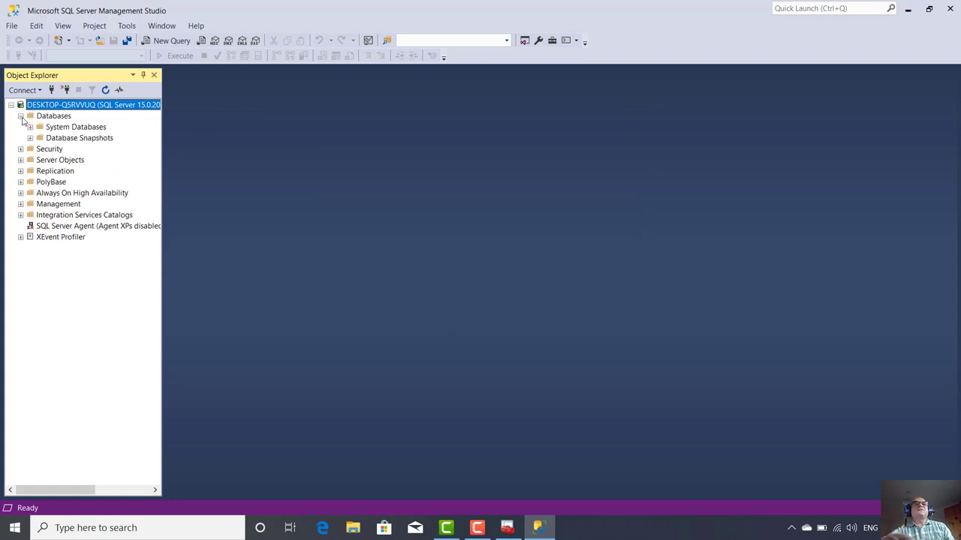
left_click(21, 117)
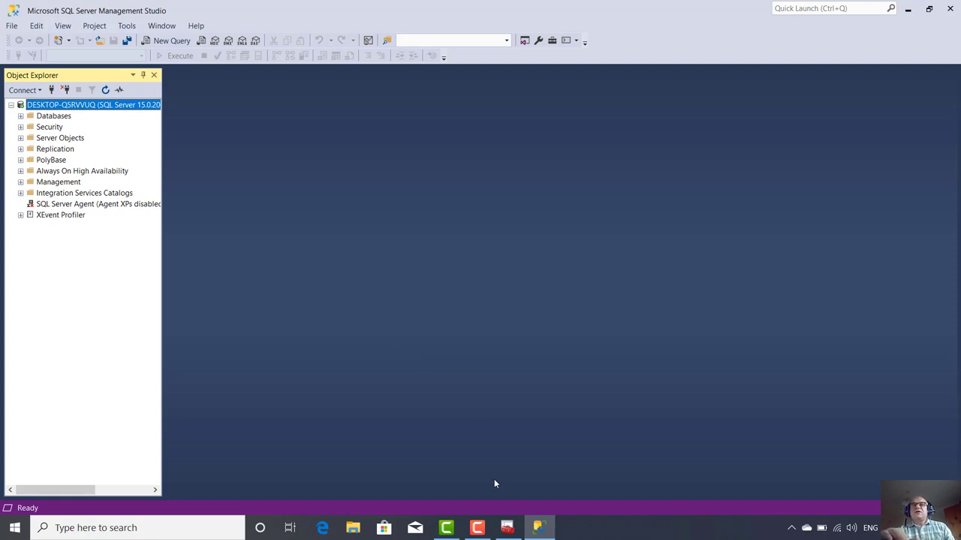
- Switch to SQL Server Configuration Manager and restart the SQL Server (MSSQLSERVER) service
left_click(508, 529)
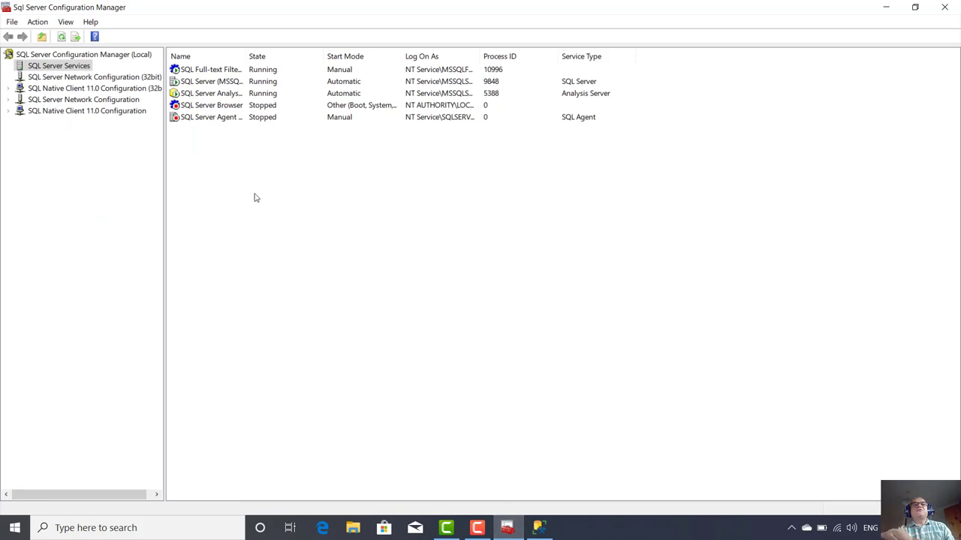
left_click(218, 84)
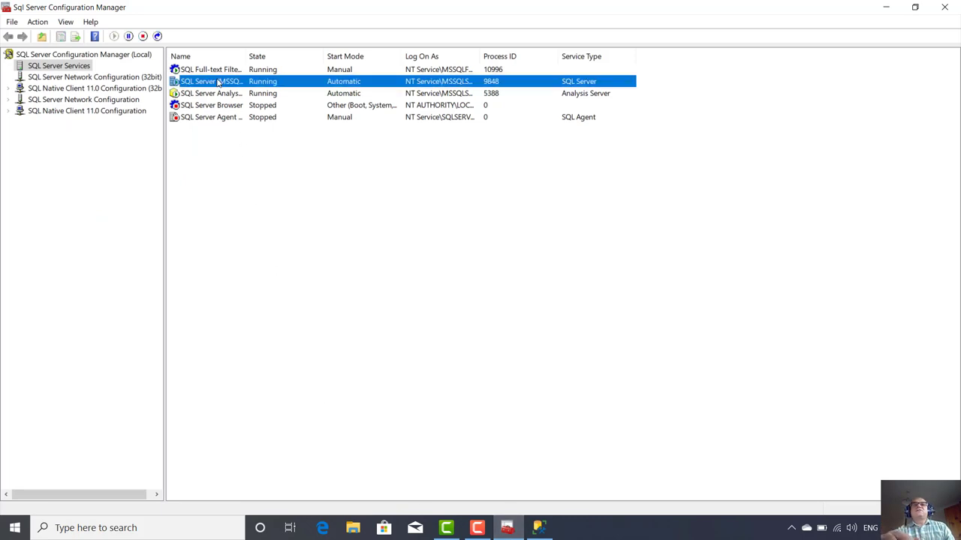
right_click(218, 82)
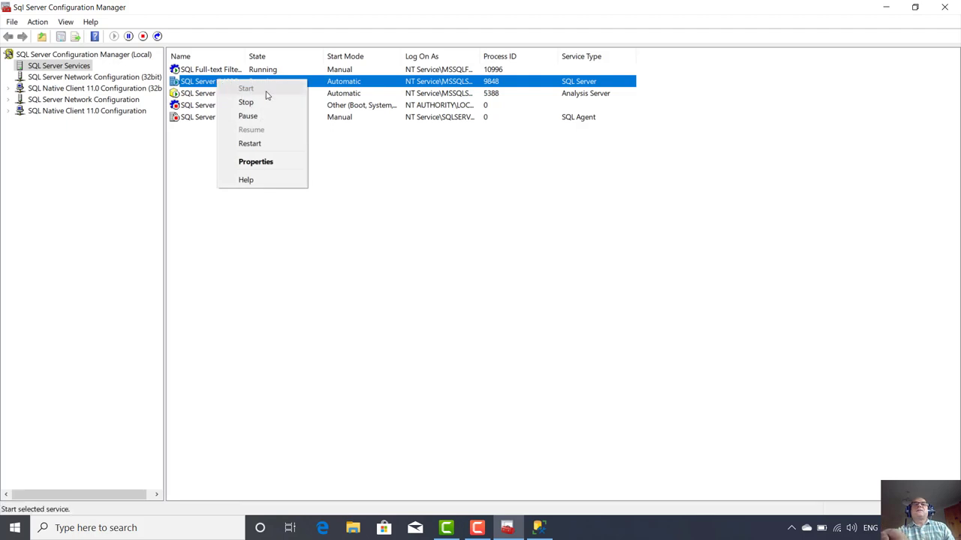
left_click(413, 183)
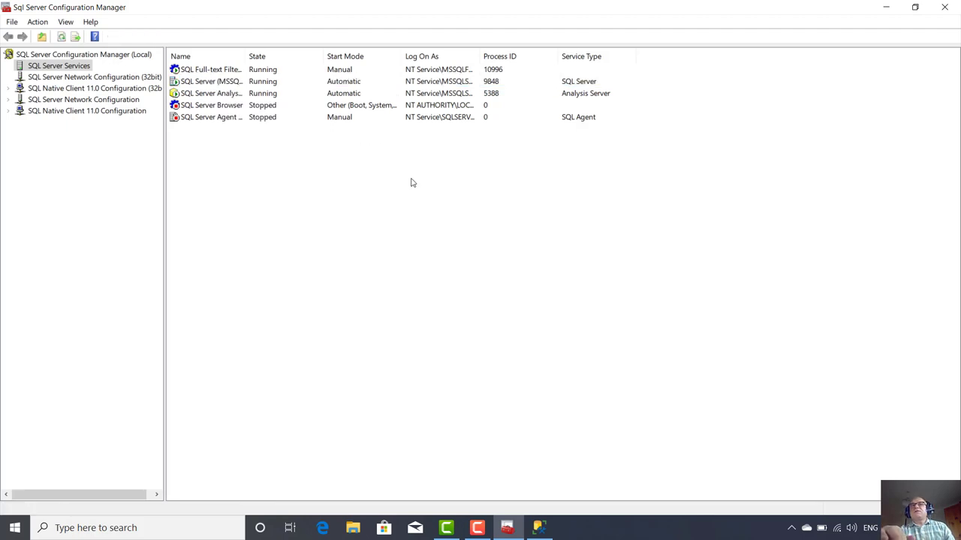
left_click(199, 86)
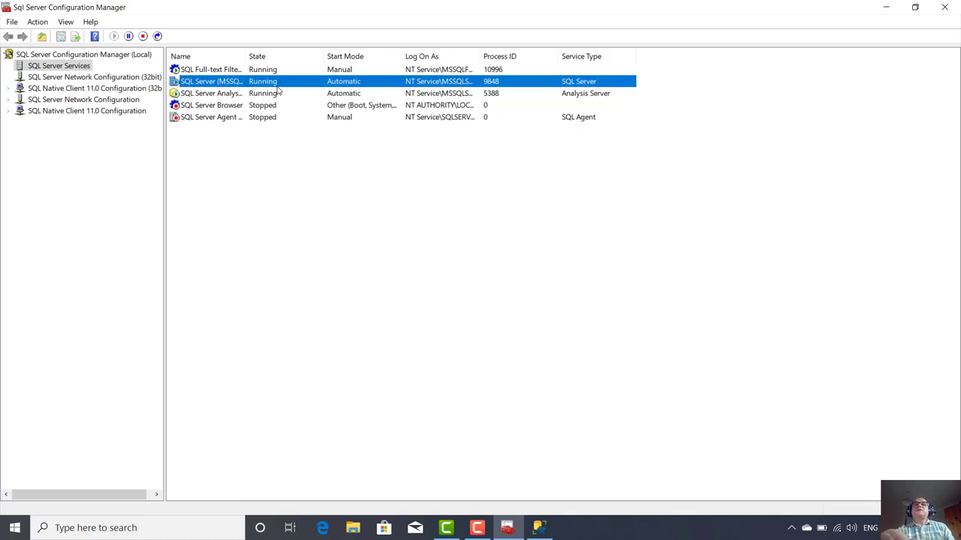
right_click(211, 87)
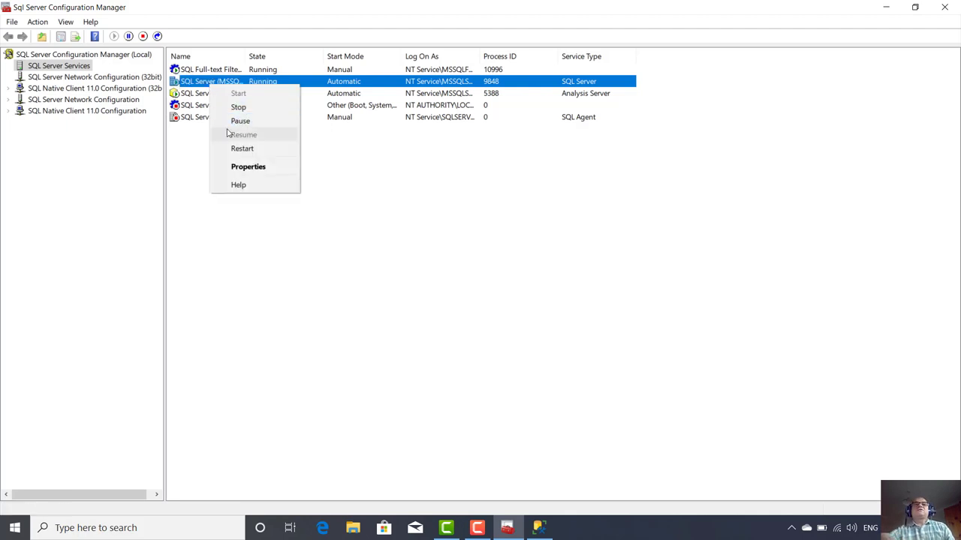
left_click(238, 149)
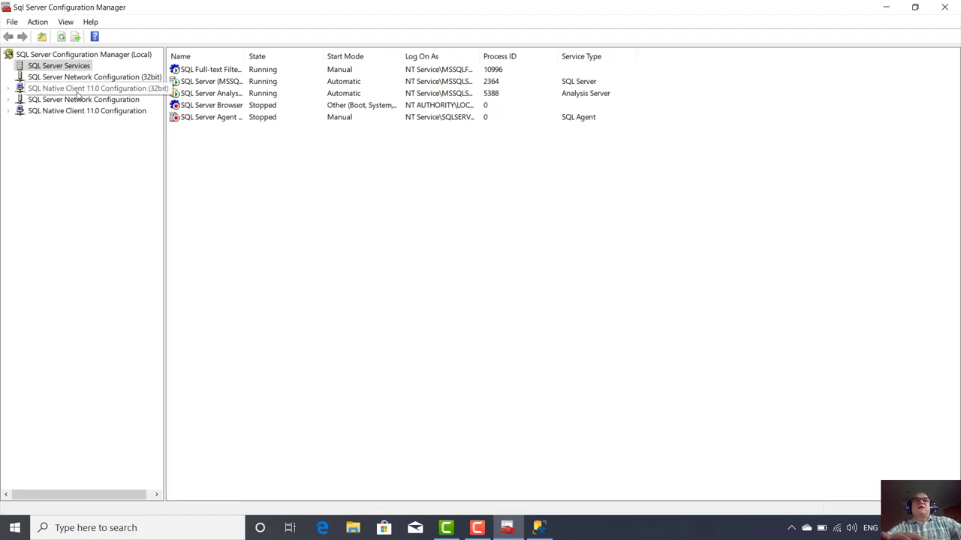
- Review the 32-bit SQL Server Network Configuration and both SQL Native Client 11.0 Configuration nodes
left_click(127, 78)
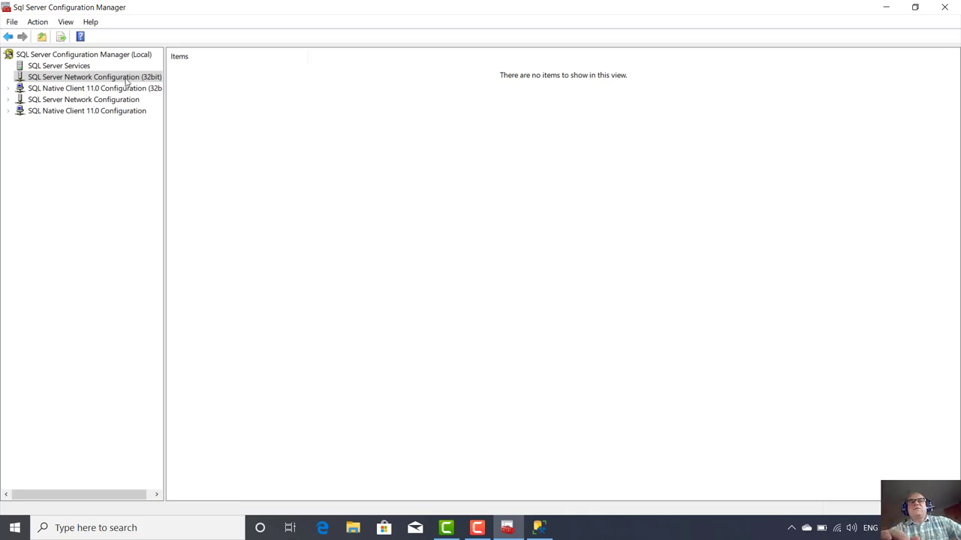
left_click(127, 87)
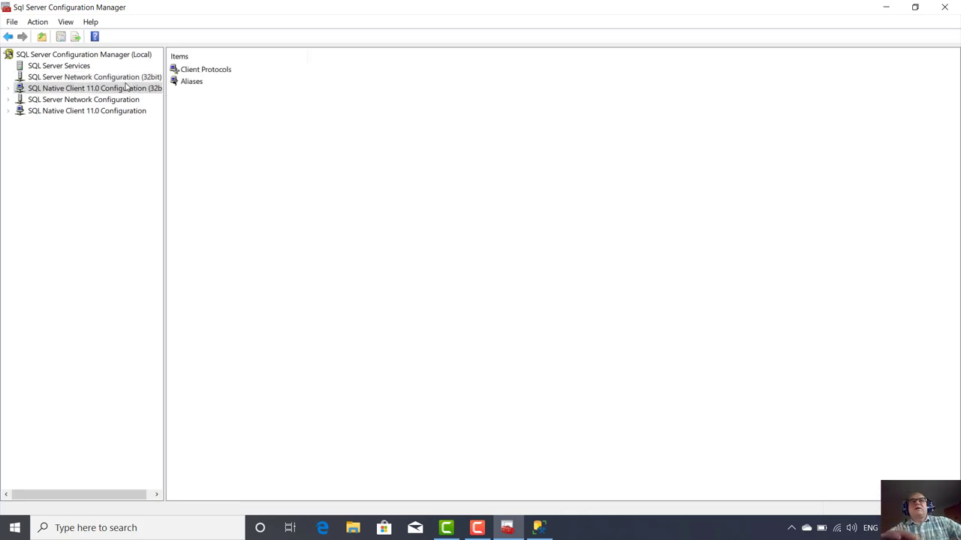
left_click(129, 78)
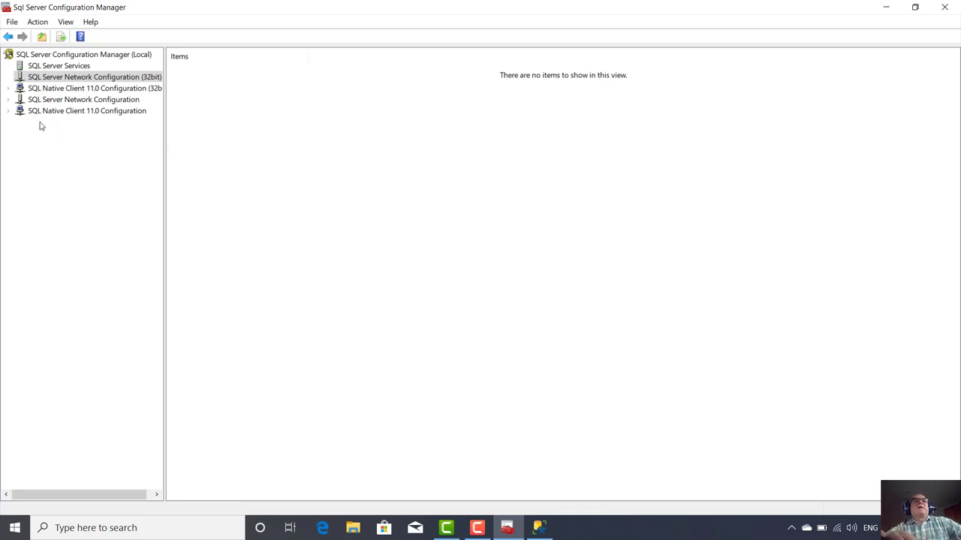
left_click(60, 111)
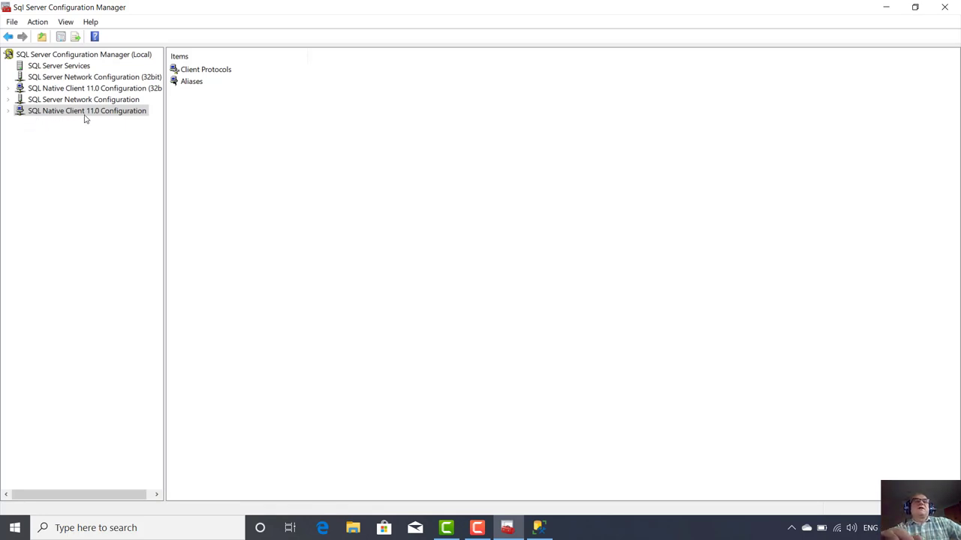
- Examine the Shared Memory, TCP/IP and Named Pipes entries in the Client Protocols of the non-32-bit SQL Native Client 11.0 Configuration
left_click(9, 111)
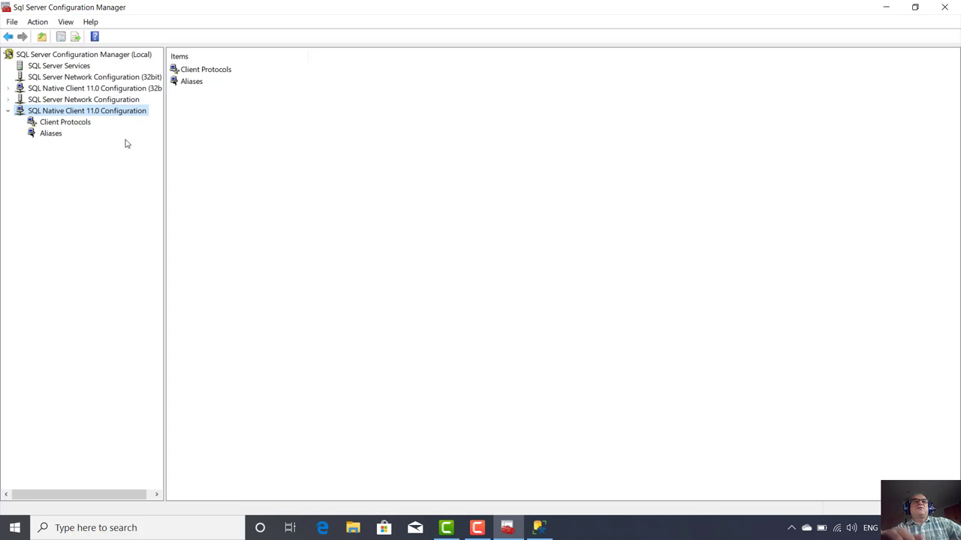
left_click(56, 125)
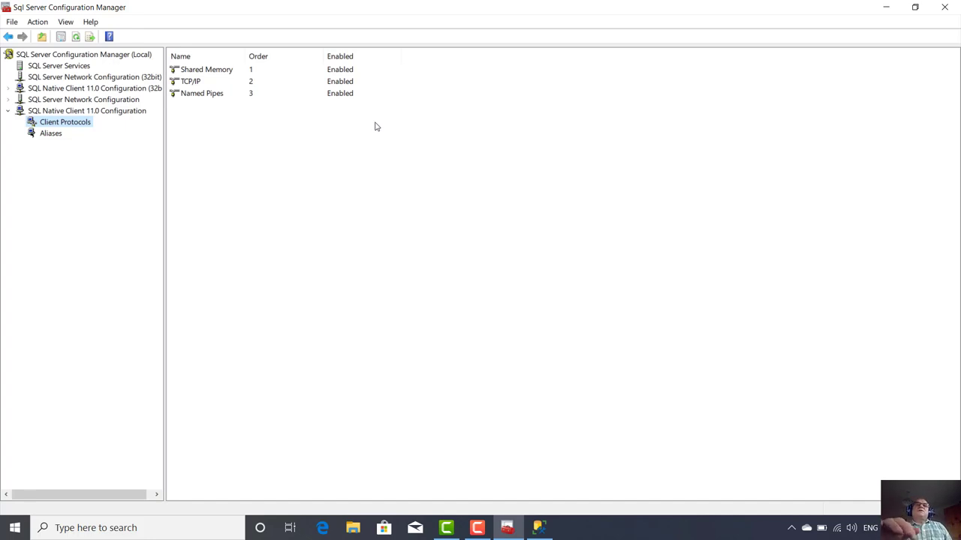
left_click(207, 72)
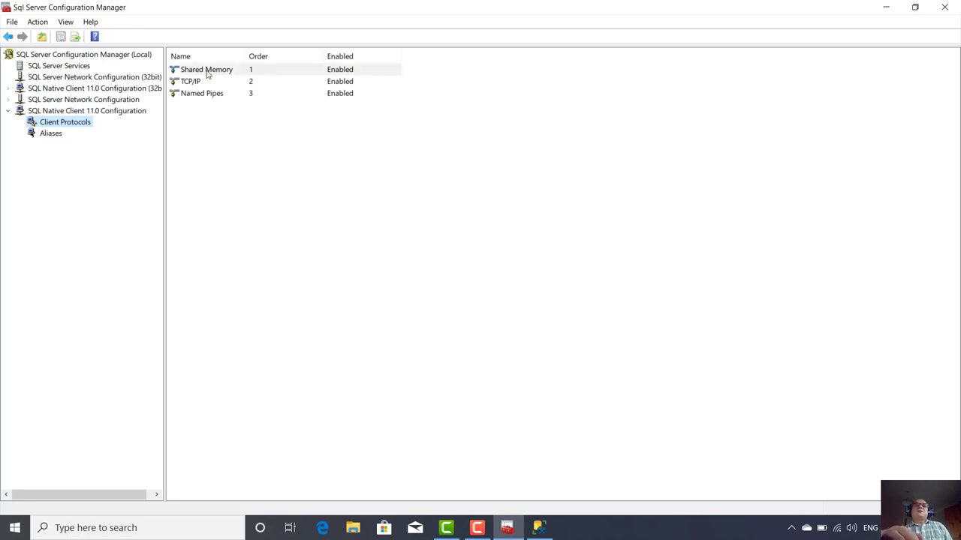
left_click(208, 72)
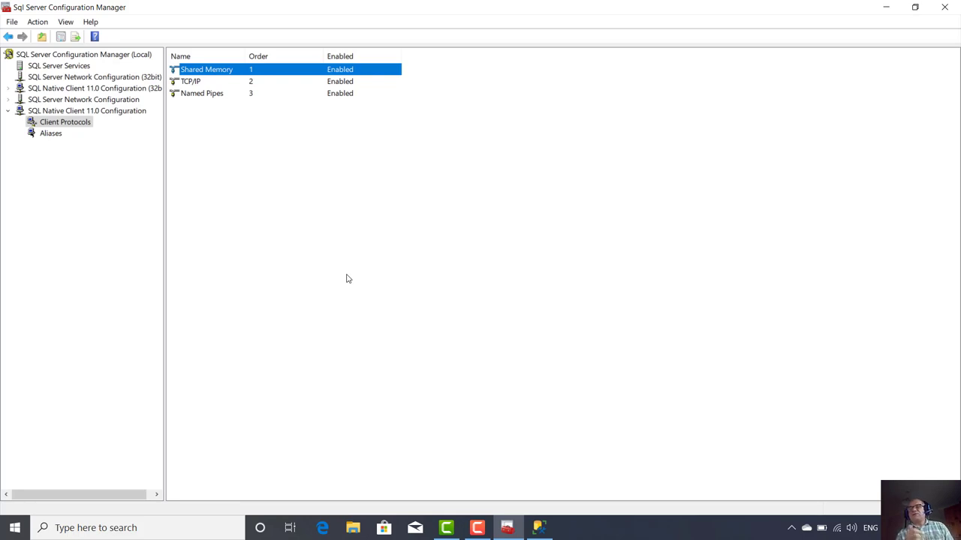
left_click(536, 528)
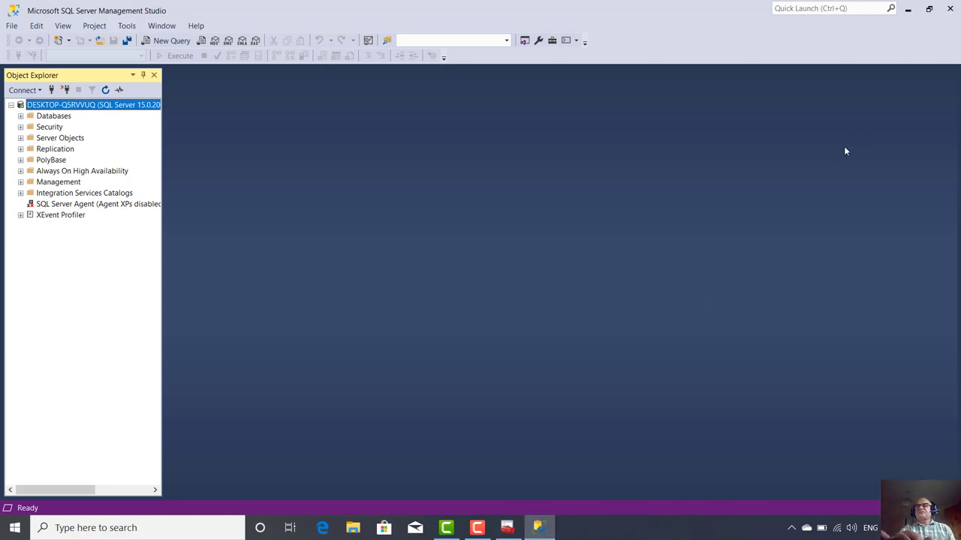
left_click(906, 9)
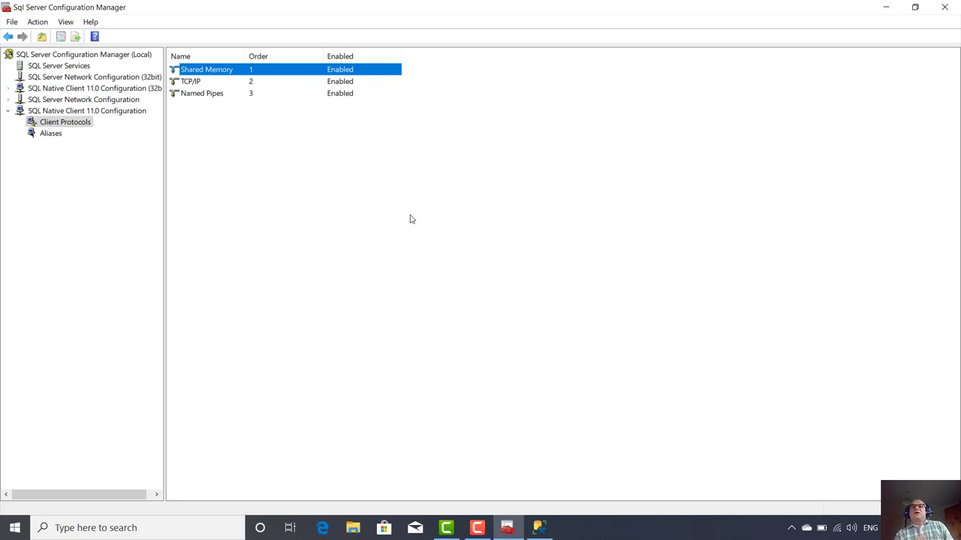
left_click(194, 84)
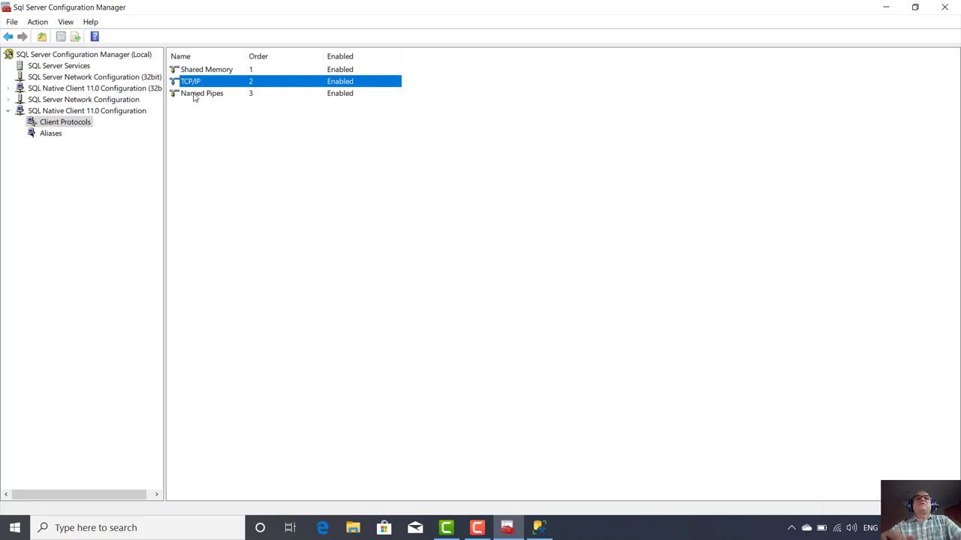
left_click(194, 98)
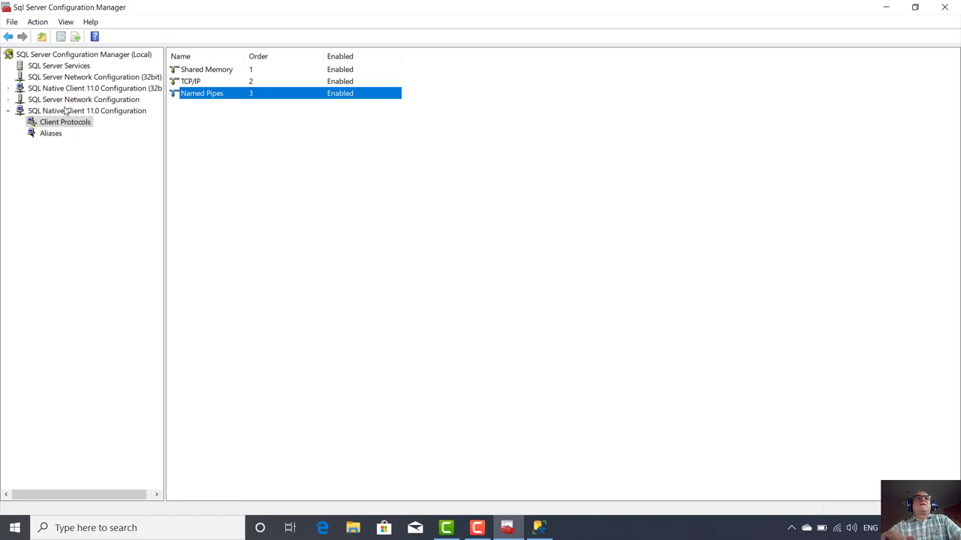
- Show the protocols for MSSQLSERVER under the non-32-bit SQL Server Network Configuration to check their status
left_click(8, 100)
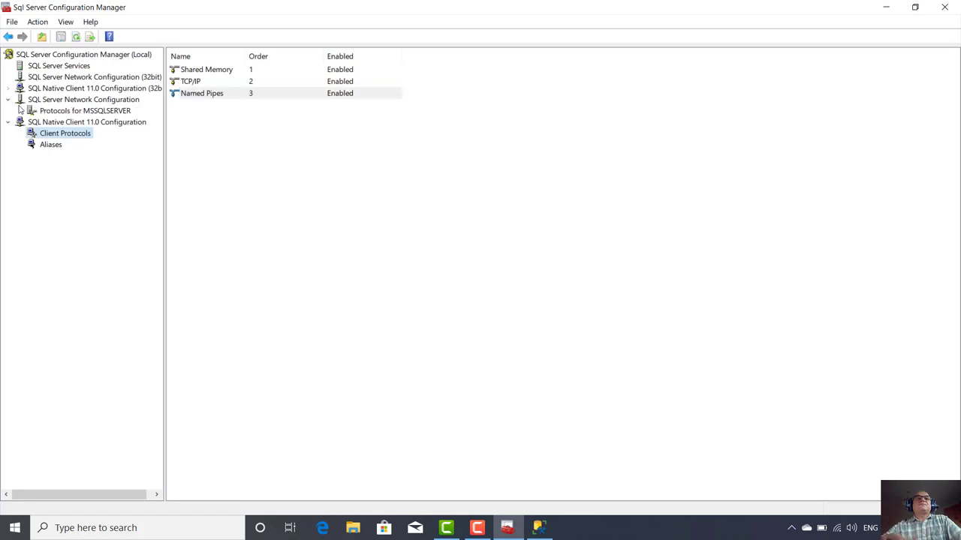
left_click(79, 113)
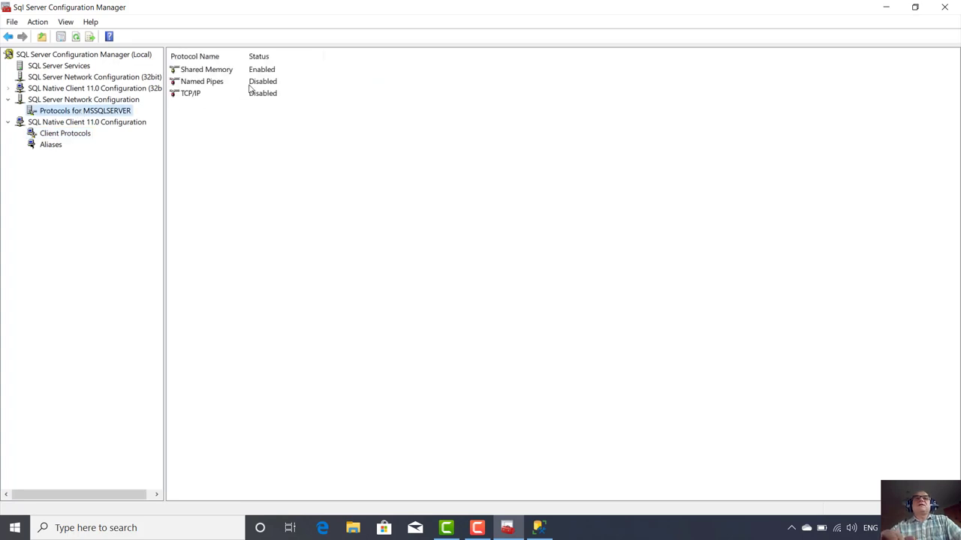
- Examine the status of the Shared Memory, Named Pipes and TCP/IP protocols for the MSSQLSERVER instance
left_click(272, 71)
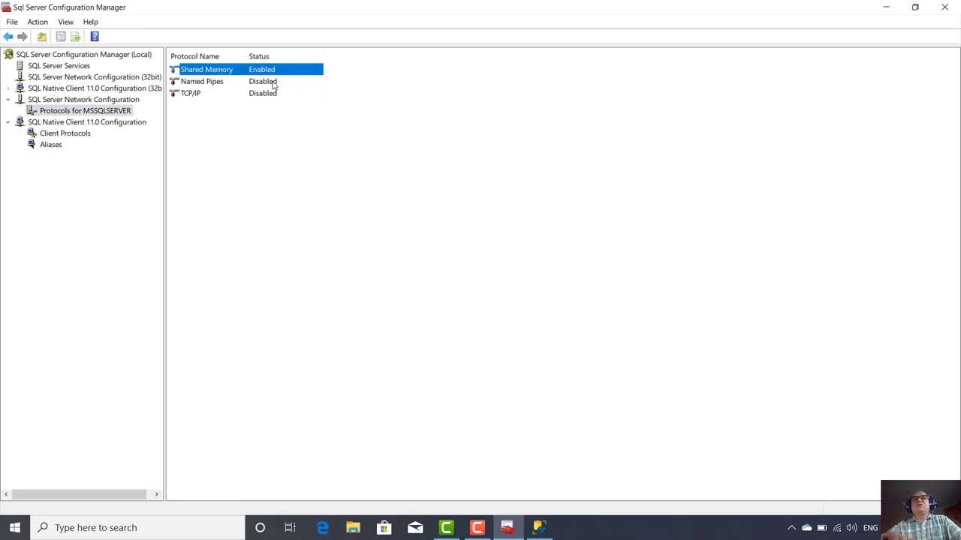
left_click(273, 84)
left_click(269, 94)
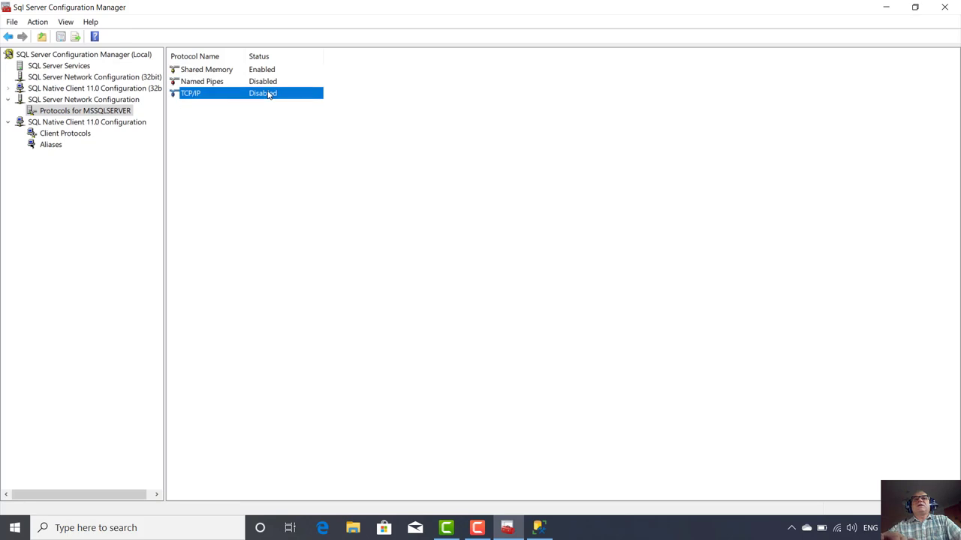
left_click(270, 82)
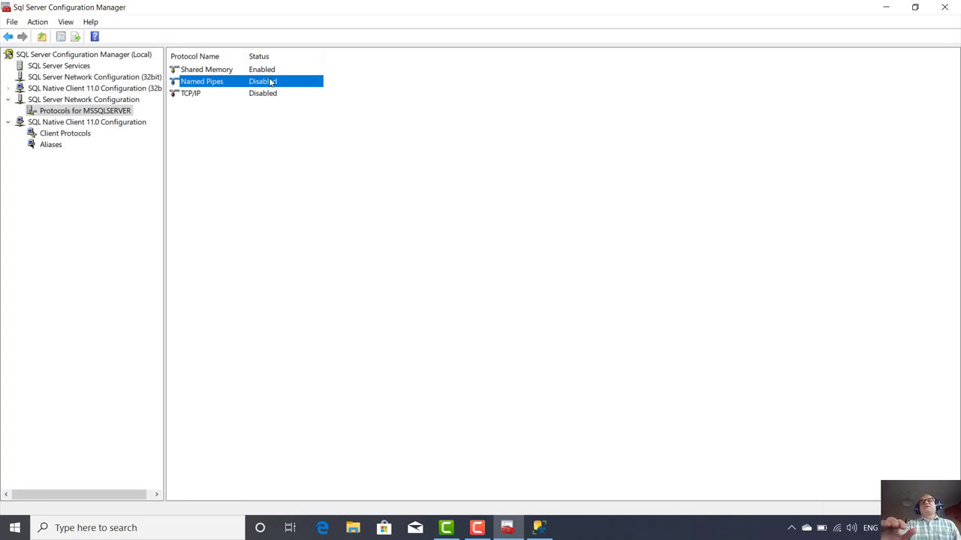
left_click(271, 73)
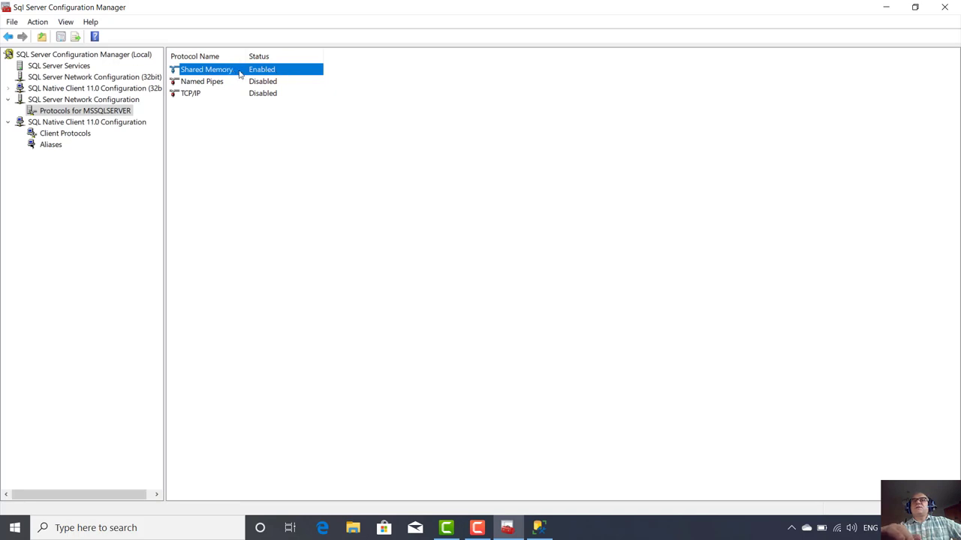
left_click(259, 84)
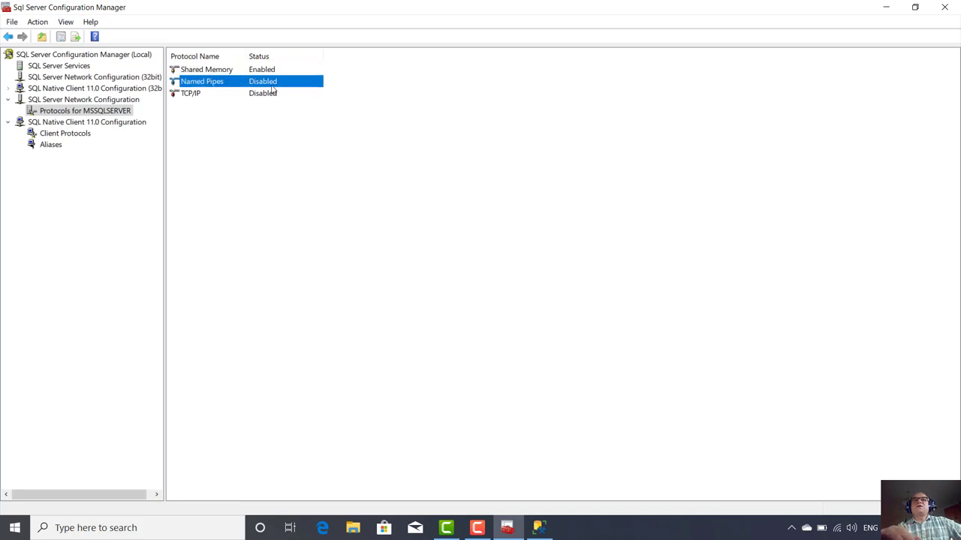
left_click(274, 96)
left_click(275, 88)
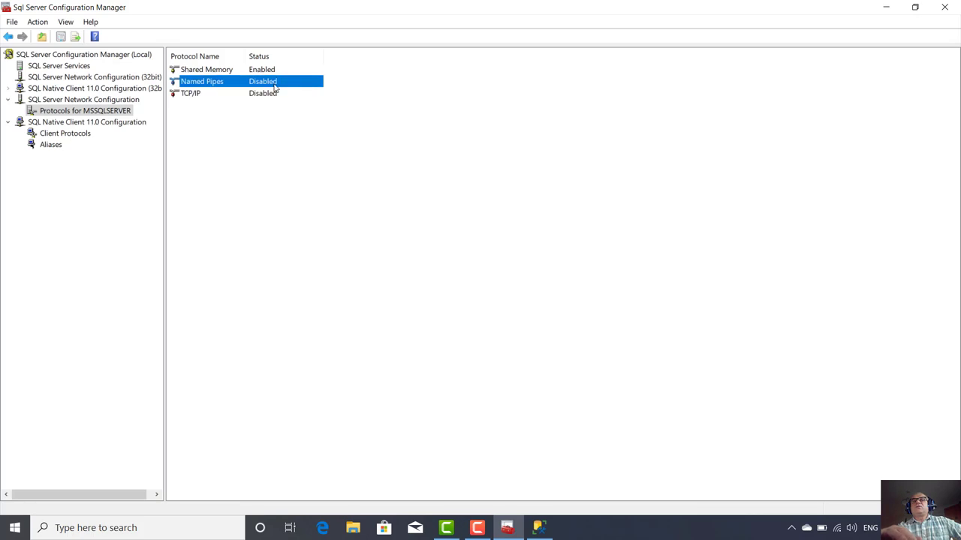
left_click(265, 72)
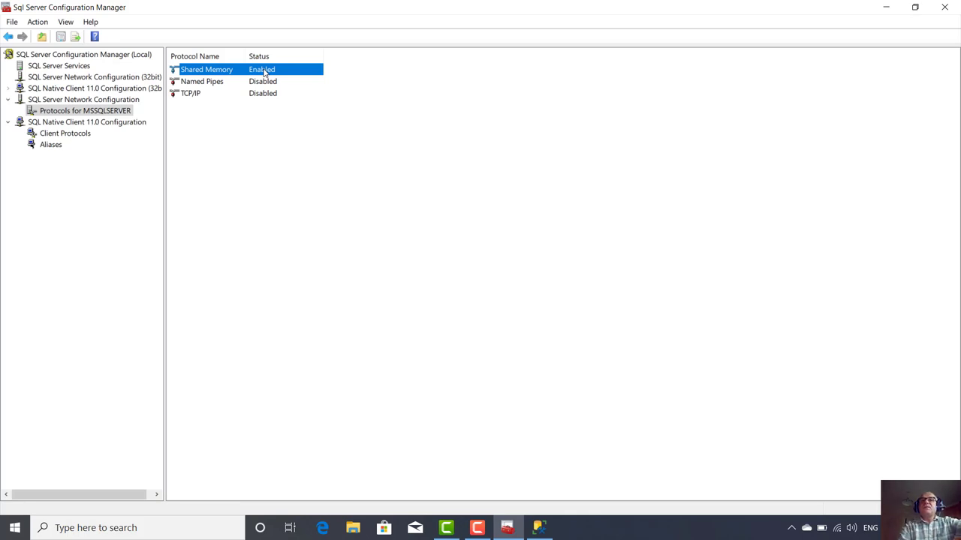
left_click(478, 529)
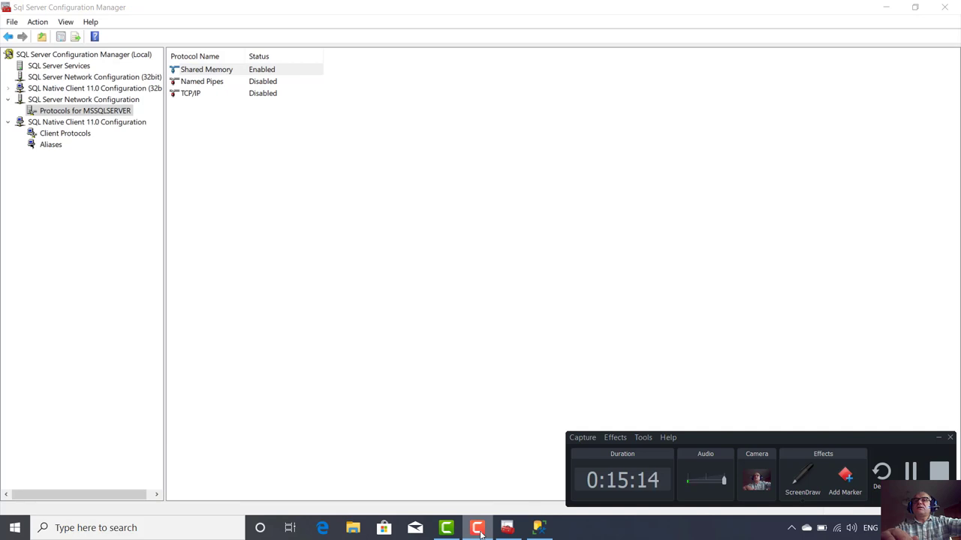